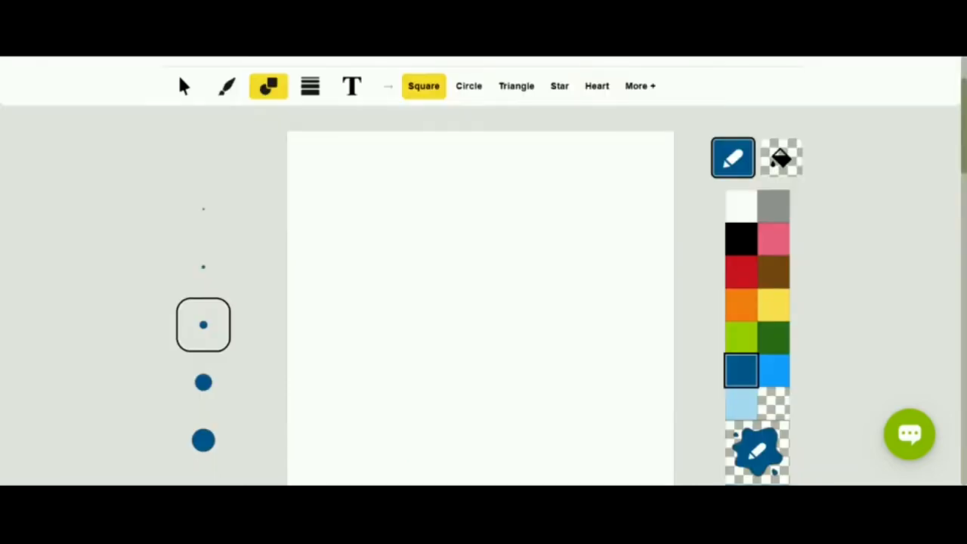
Draw a rectangle with dark green outline and fill across the full bottom edge of the canvas as ground.
{"action": "scroll", "coordinate": [481, 295], "scroll_direction": "down", "scroll_amount": 1}
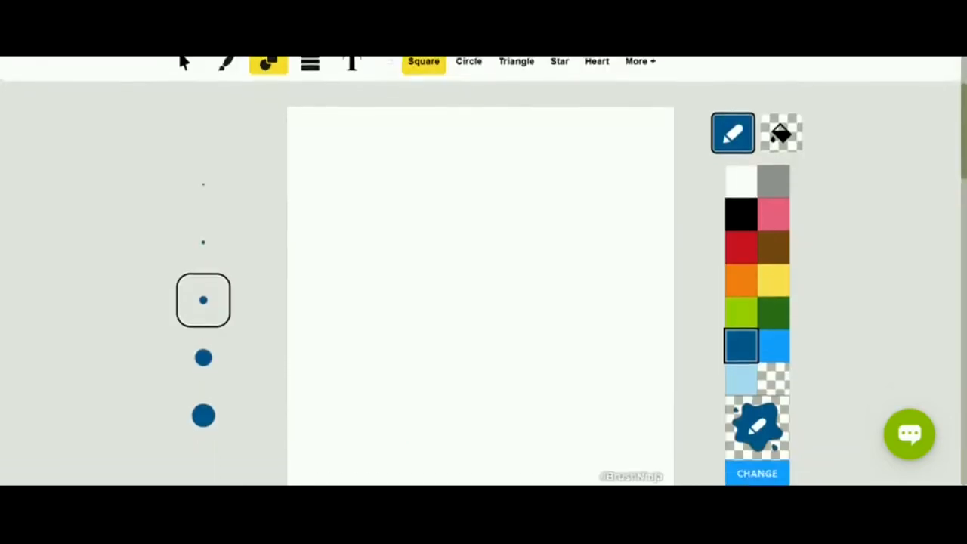
{"action": "scroll", "coordinate": [480, 295], "scroll_direction": "up", "scroll_amount": 1}
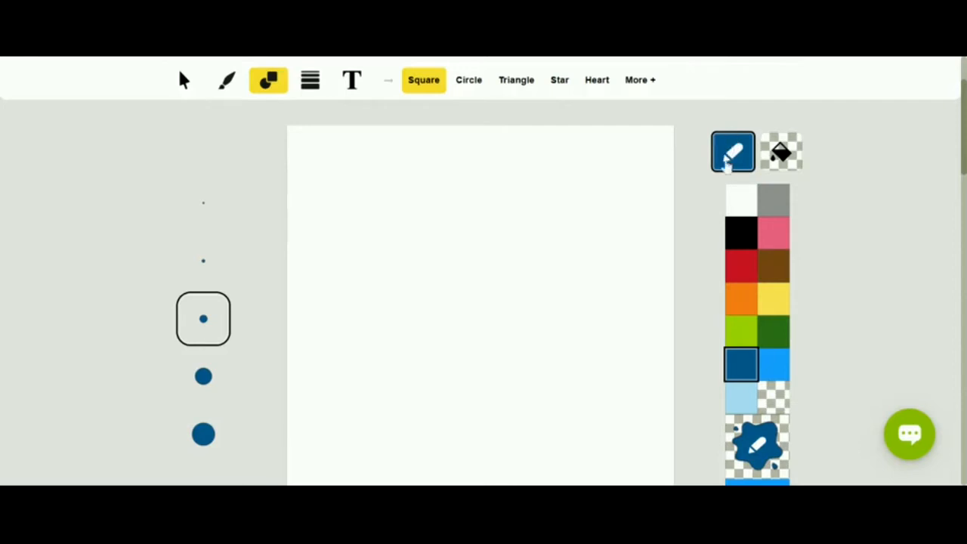
{"action": "left_click", "coordinate": [772, 344]}
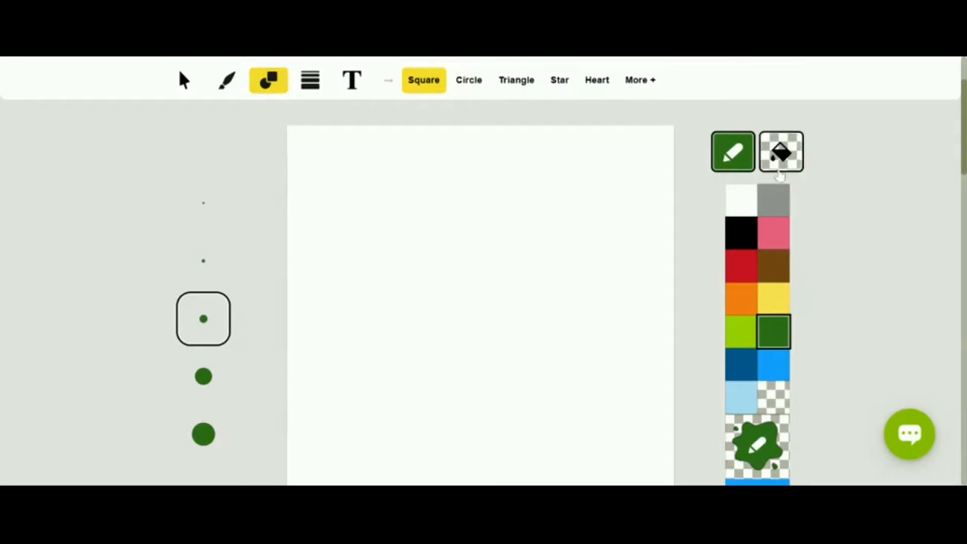
{"action": "left_click", "coordinate": [781, 153]}
{"action": "left_click", "coordinate": [773, 335]}
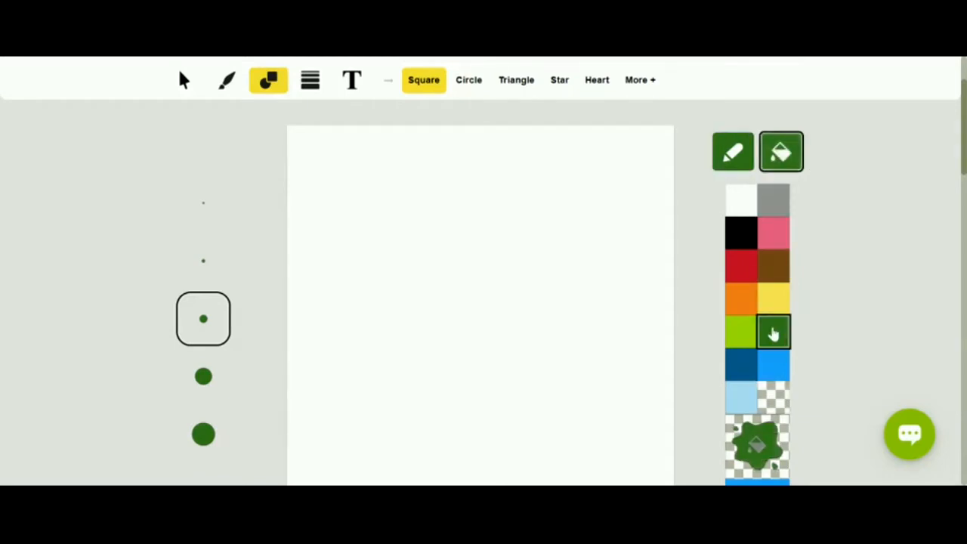
{"action": "scroll", "coordinate": [909, 163], "scroll_direction": "down", "scroll_amount": 1}
{"action": "scroll", "coordinate": [909, 162], "scroll_direction": "down", "scroll_amount": 1}
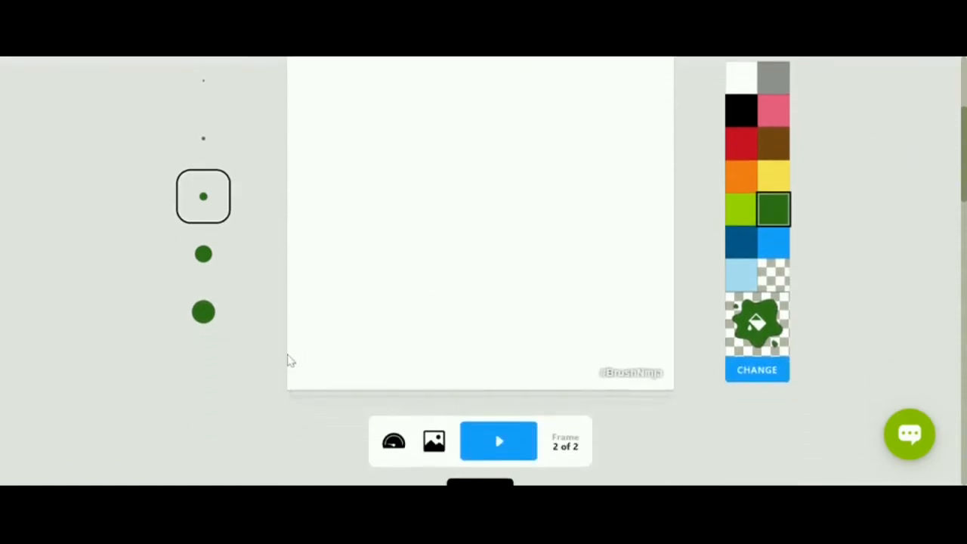
{"action": "mouse_move", "coordinate": [288, 357]}
{"action": "left_mouse_down"}
{"action": "mouse_move", "coordinate": [416, 394]}
{"action": "mouse_move", "coordinate": [660, 394]}
{"action": "left_mouse_up"}
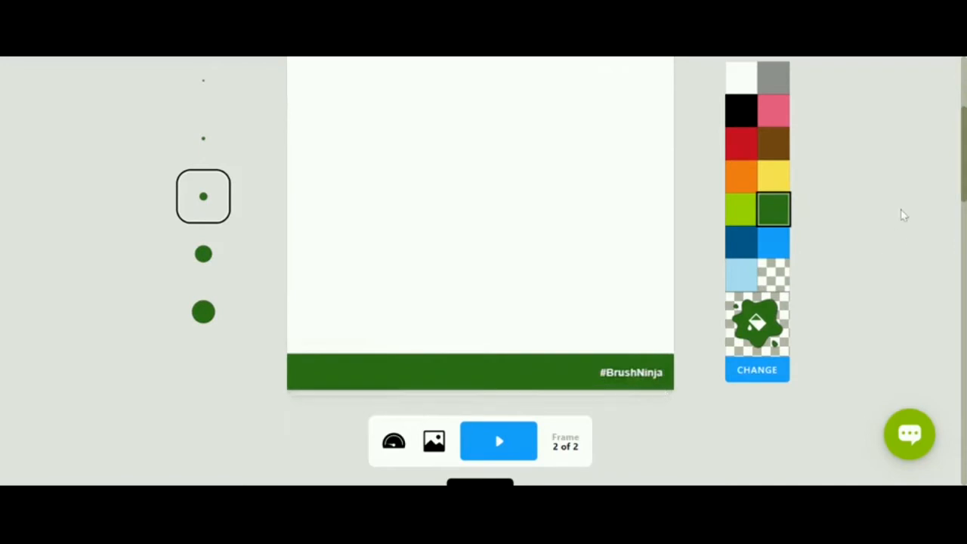
Paint a solid dark green hill rising from the right half of the ground, using the fourth-smallest Pencil brush size.
{"action": "scroll", "coordinate": [904, 216], "scroll_direction": "up", "scroll_amount": 1}
{"action": "scroll", "coordinate": [900, 214], "scroll_direction": "up", "scroll_amount": 1}
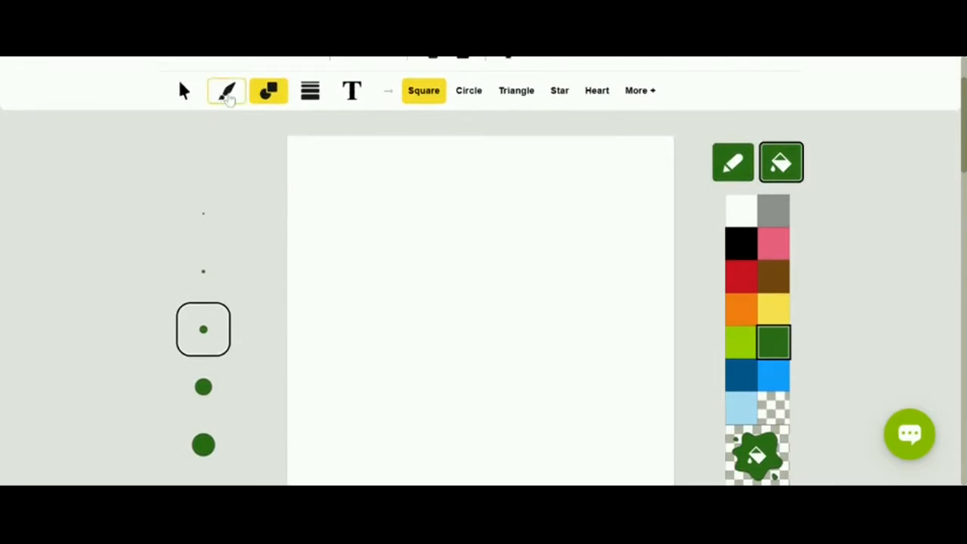
{"action": "left_click", "coordinate": [228, 94]}
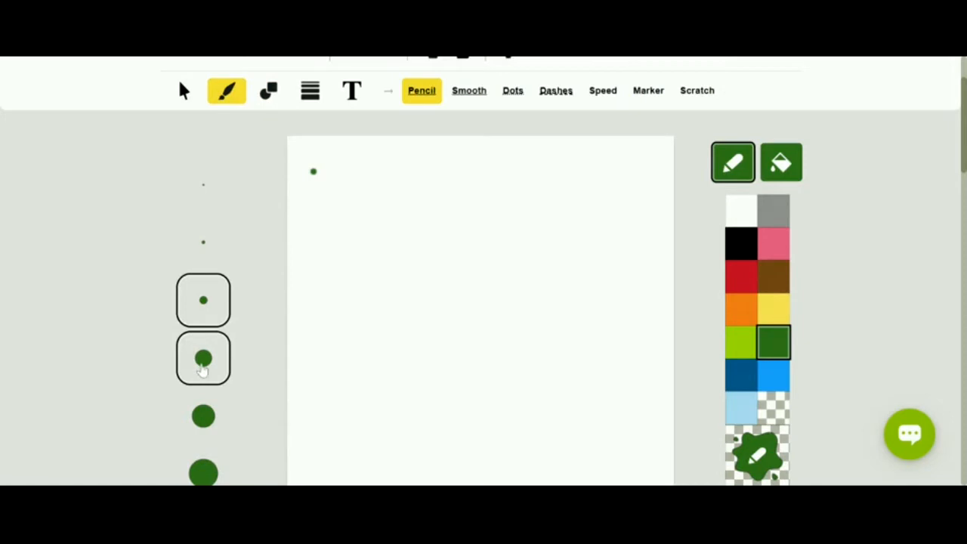
{"action": "left_click", "coordinate": [202, 359]}
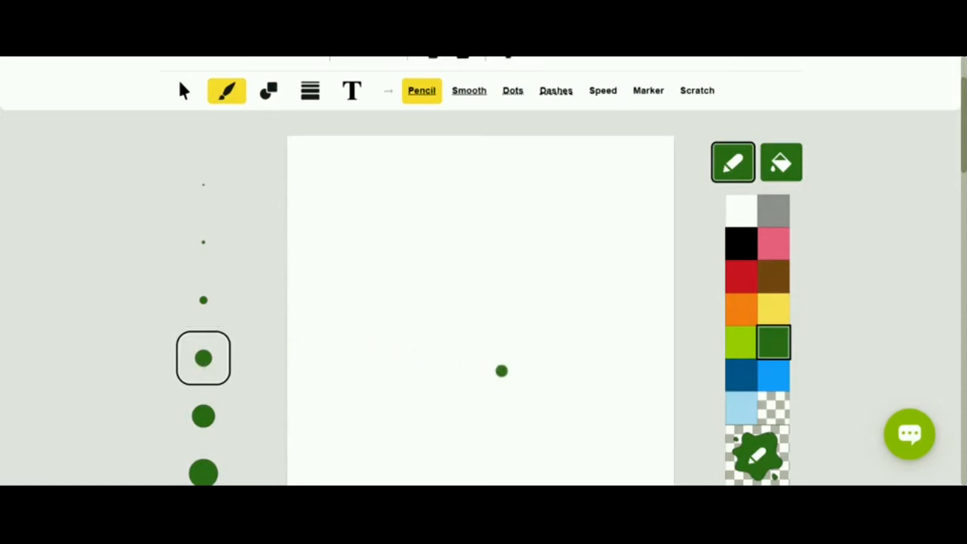
{"action": "scroll", "coordinate": [501, 370], "scroll_direction": "down", "scroll_amount": 2}
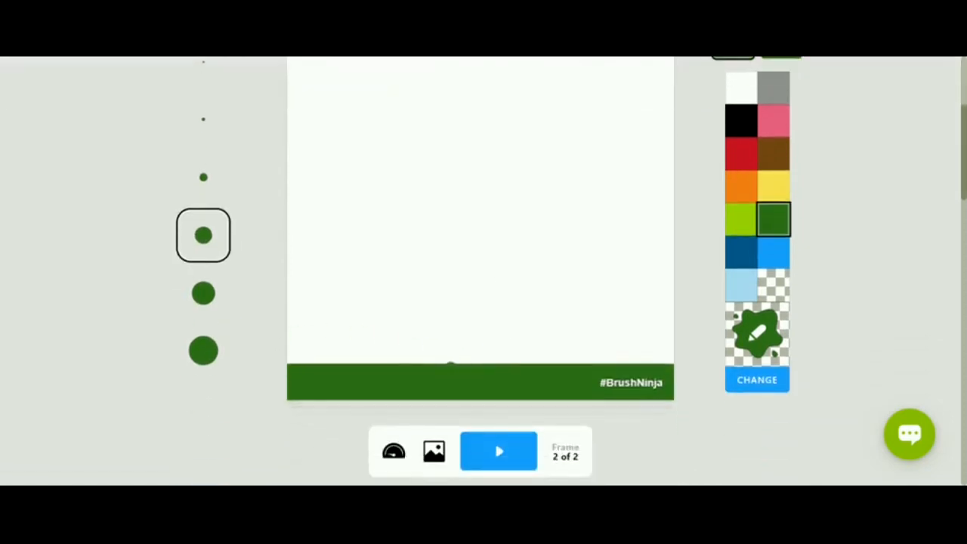
{"action": "mouse_move", "coordinate": [450, 363]}
{"action": "left_mouse_down"}
{"action": "mouse_move", "coordinate": [483, 327]}
{"action": "mouse_move", "coordinate": [499, 266]}
{"action": "mouse_move", "coordinate": [525, 238]}
{"action": "mouse_move", "coordinate": [563, 234]}
{"action": "mouse_move", "coordinate": [626, 363]}
{"action": "mouse_move", "coordinate": [464, 360]}
{"action": "left_mouse_up"}
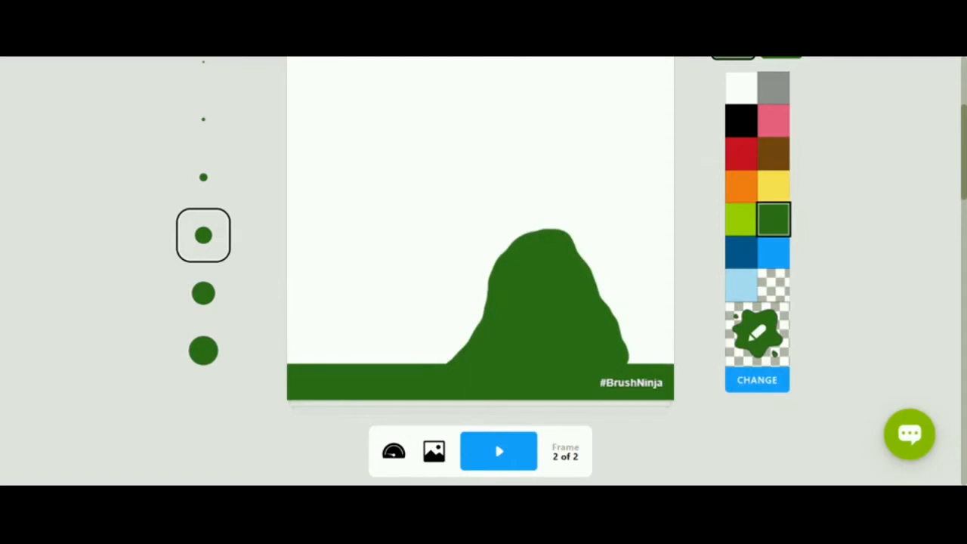
Place a Car sticker with red outline and red fill in the empty area above and left of the hill.
{"action": "scroll", "coordinate": [480, 270], "scroll_direction": "up", "scroll_amount": 2}
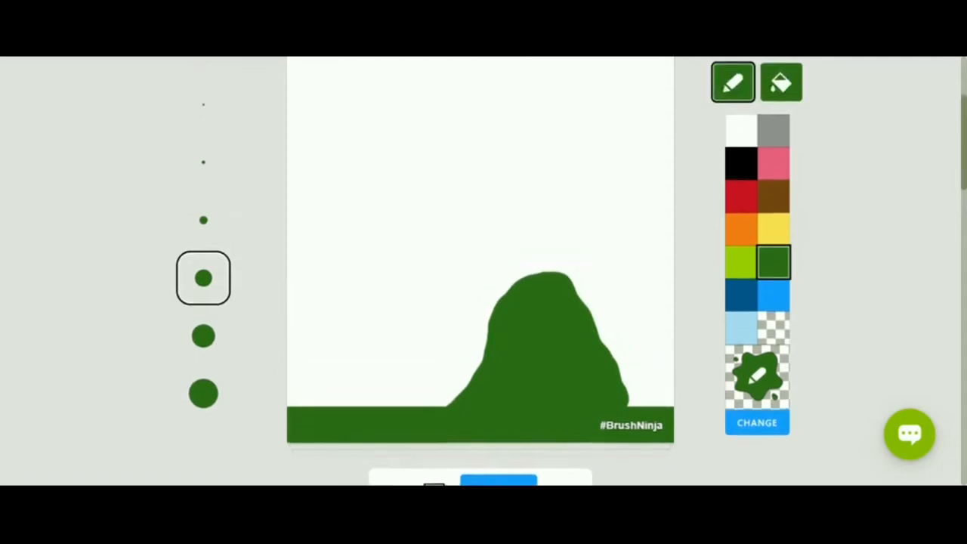
{"action": "scroll", "coordinate": [480, 270], "scroll_direction": "up", "scroll_amount": 2}
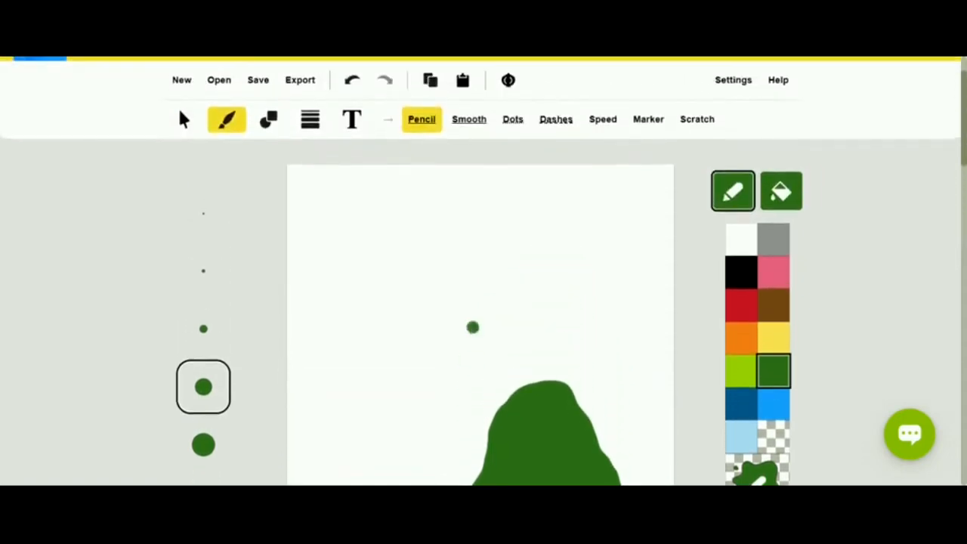
{"action": "left_click", "coordinate": [269, 129]}
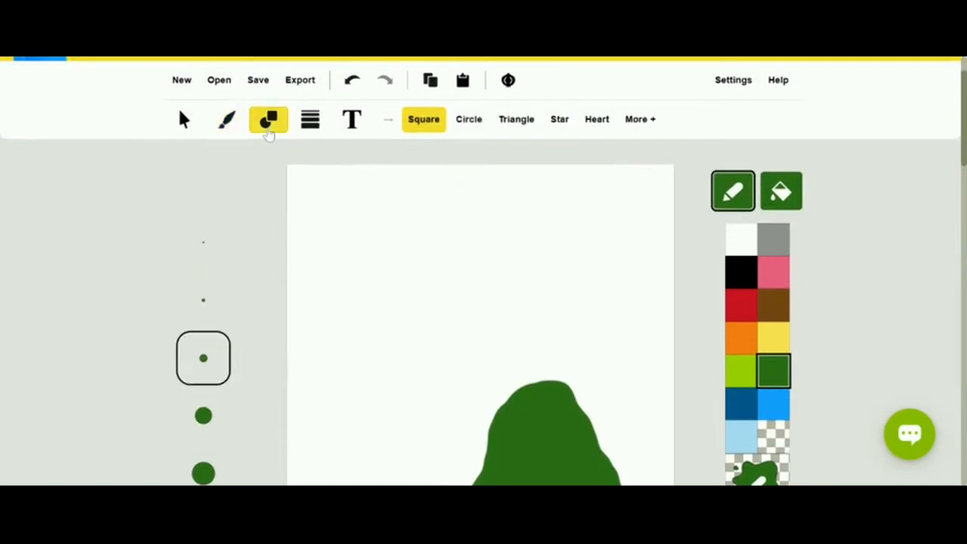
{"action": "left_click", "coordinate": [638, 121]}
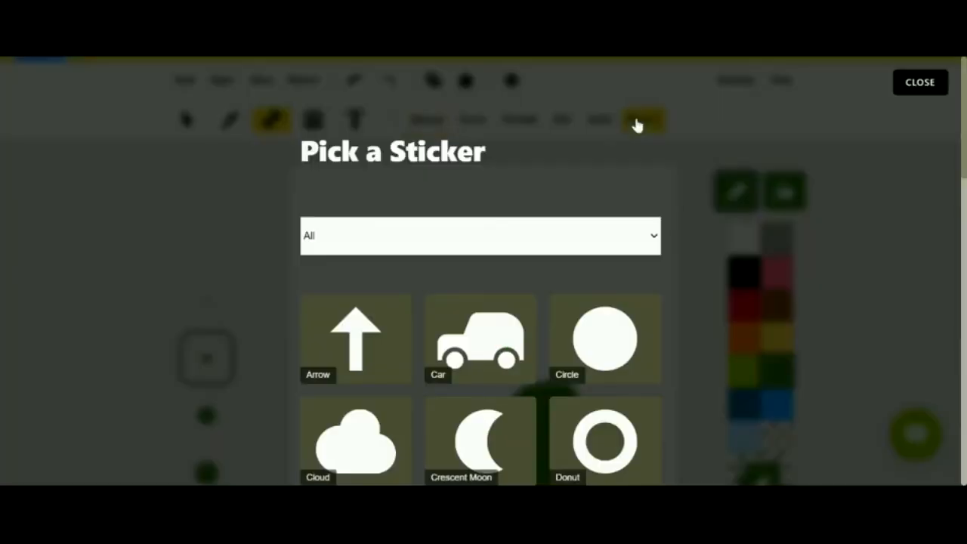
{"action": "left_click", "coordinate": [485, 332]}
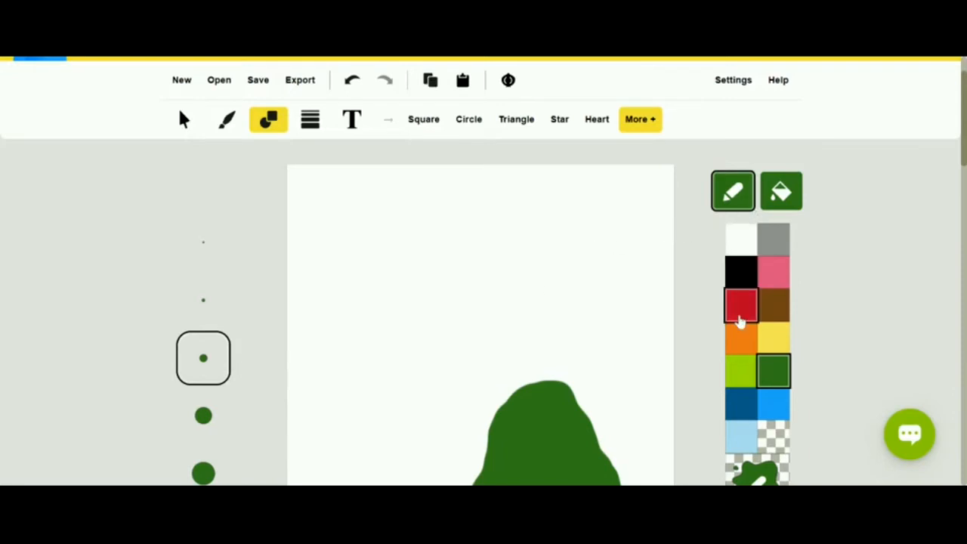
{"action": "left_click", "coordinate": [740, 319]}
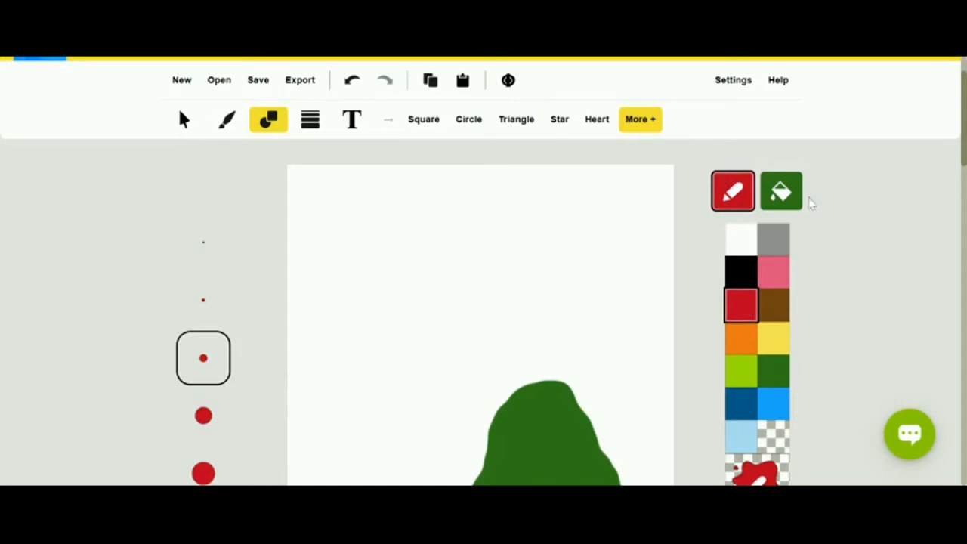
{"action": "left_click", "coordinate": [781, 193]}
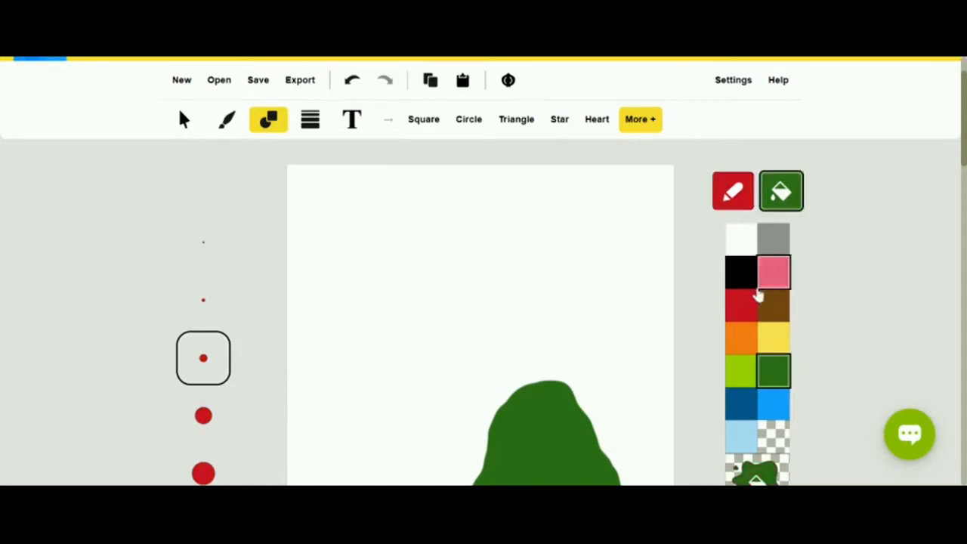
{"action": "left_click", "coordinate": [744, 306]}
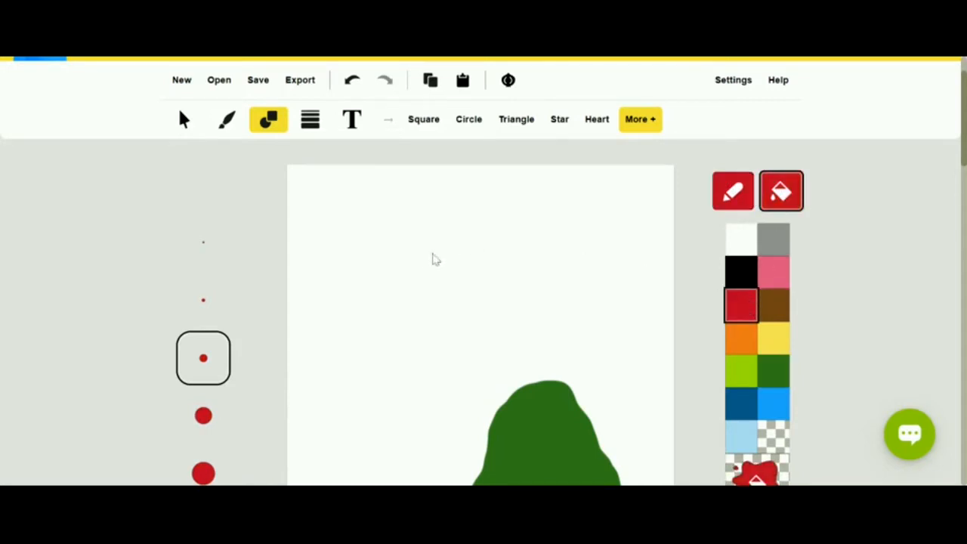
{"action": "left_click_drag", "start_coordinate": [434, 259], "coordinate": [462, 312]}
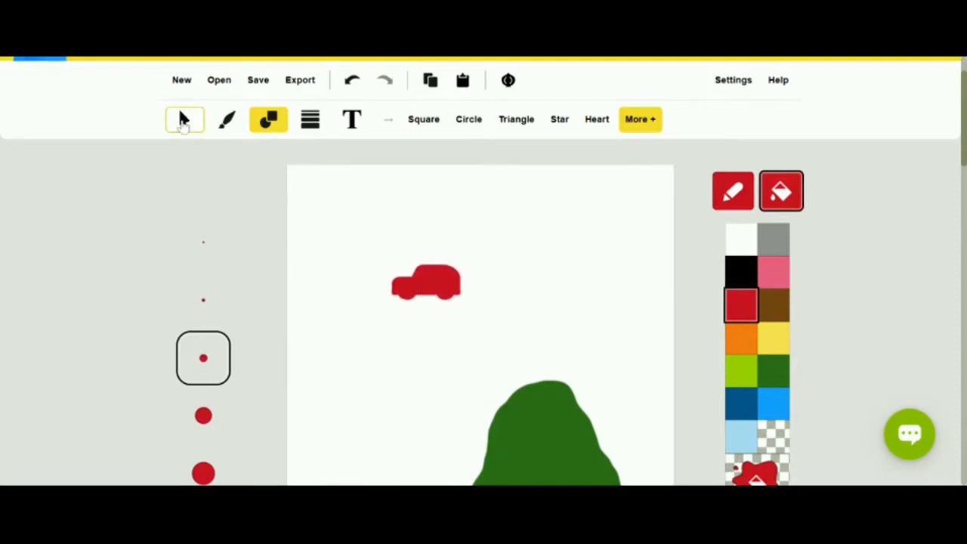
Move the red car slightly to the right and enlarge it proportionally.
{"action": "left_click", "coordinate": [182, 121]}
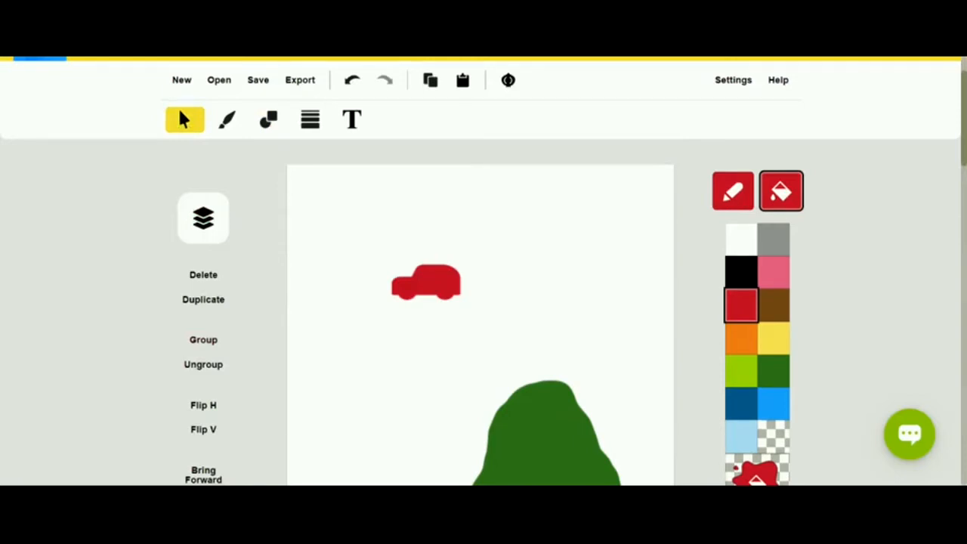
{"action": "left_click_drag", "start_coordinate": [426, 278], "coordinate": [458, 278]}
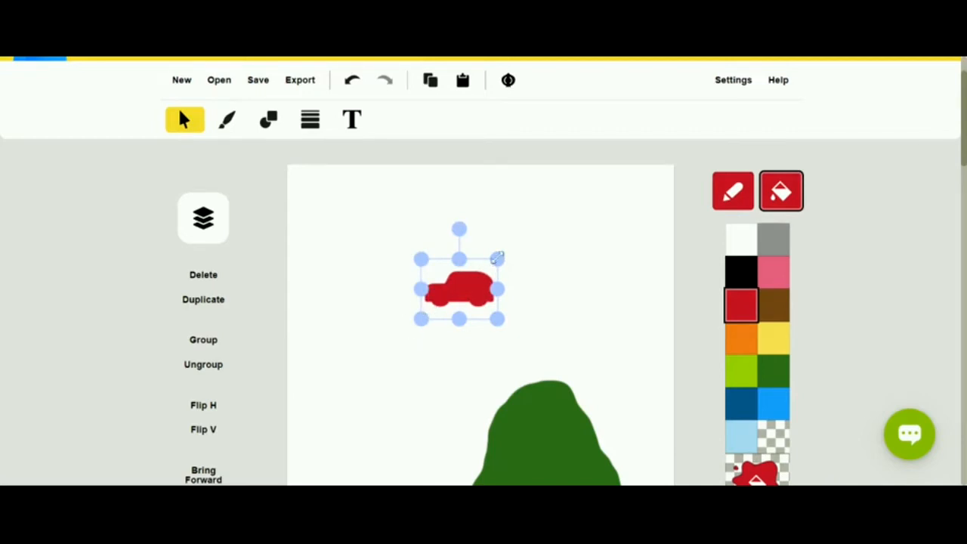
{"action": "left_click_drag", "start_coordinate": [497, 258], "coordinate": [523, 238]}
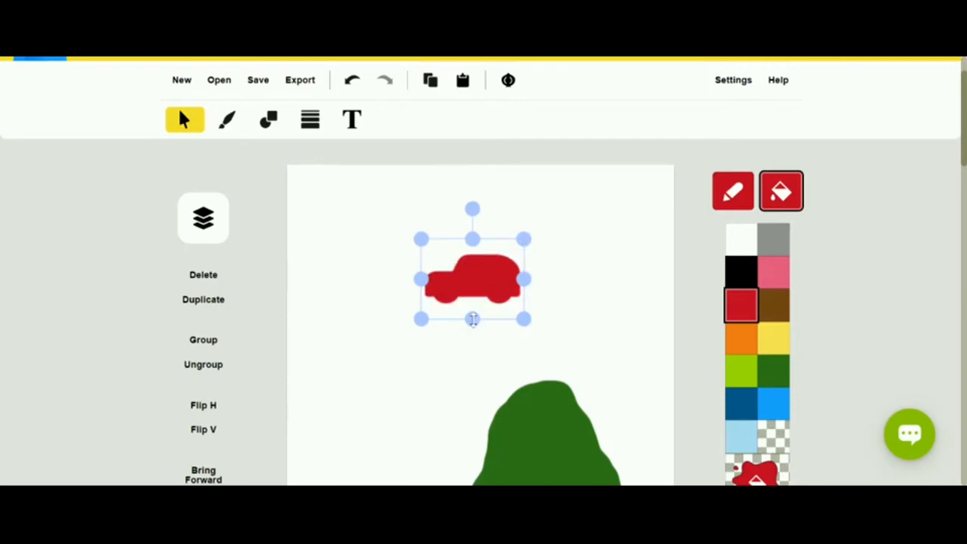
Try to stretch the red car vertically, and undo the stretch.
{"action": "left_click_drag", "start_coordinate": [472, 319], "coordinate": [479, 459]}
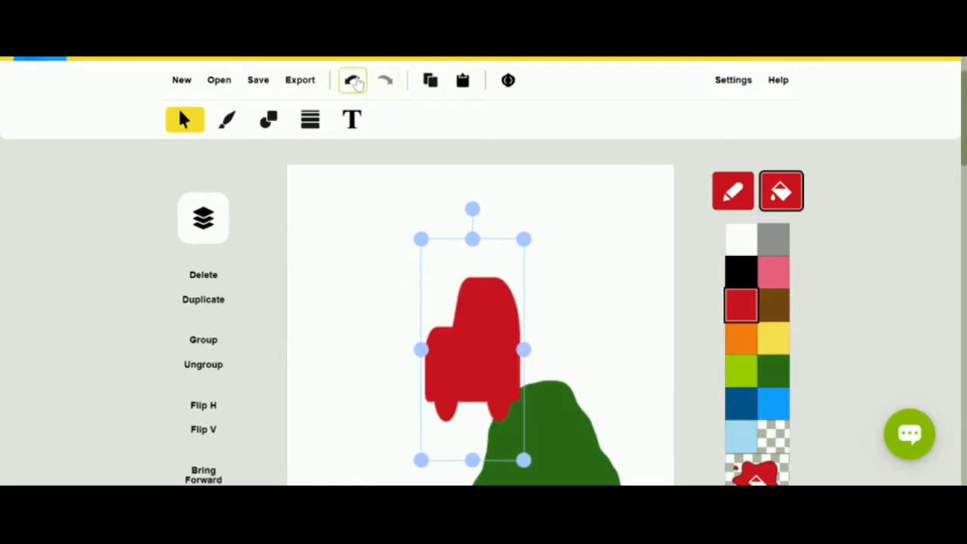
{"action": "left_click", "coordinate": [353, 81]}
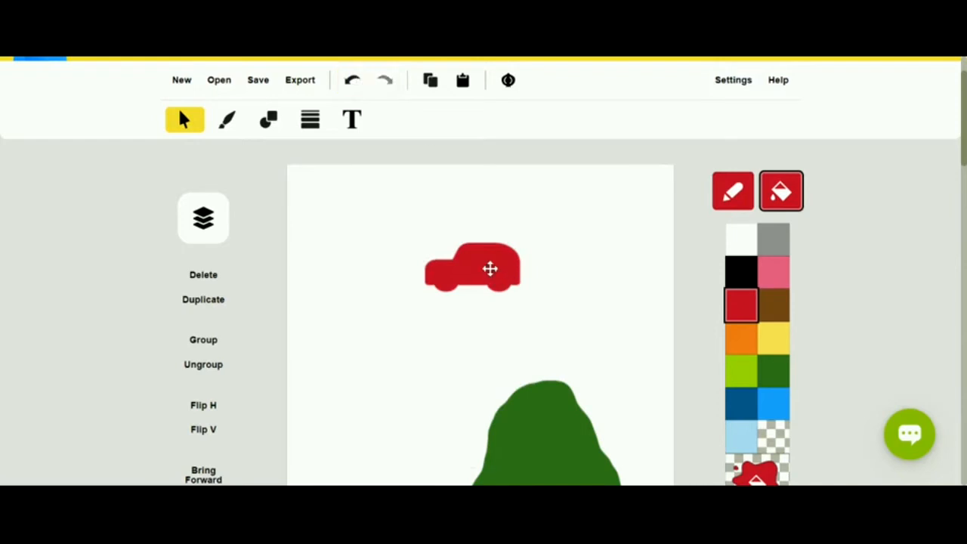
Rotate the red car slightly clockwise and scale it down.
{"action": "left_click", "coordinate": [490, 268]}
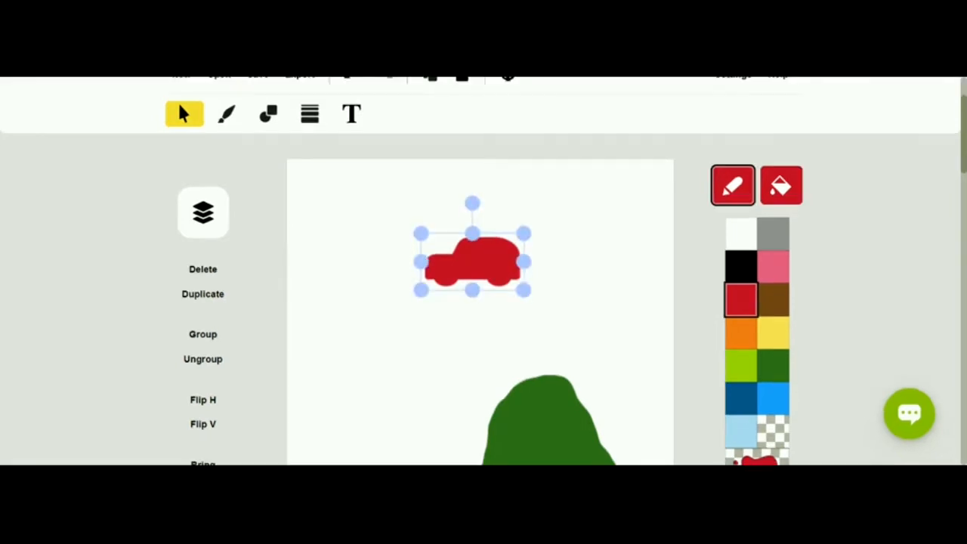
{"action": "mouse_move", "coordinate": [472, 203]}
{"action": "left_mouse_down"}
{"action": "mouse_move", "coordinate": [510, 216]}
{"action": "mouse_move", "coordinate": [466, 201]}
{"action": "mouse_move", "coordinate": [476, 203]}
{"action": "left_mouse_up"}
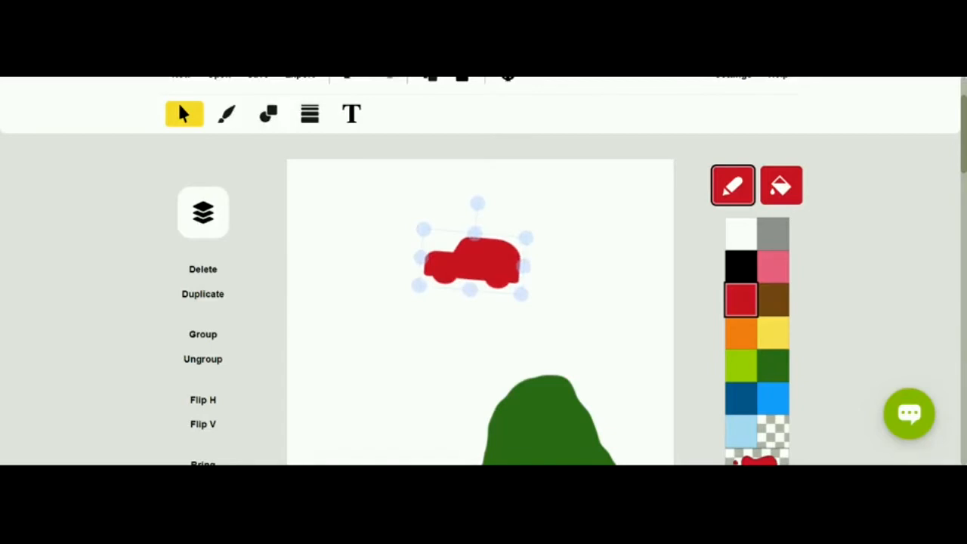
{"action": "left_click_drag", "start_coordinate": [476, 203], "coordinate": [477, 203]}
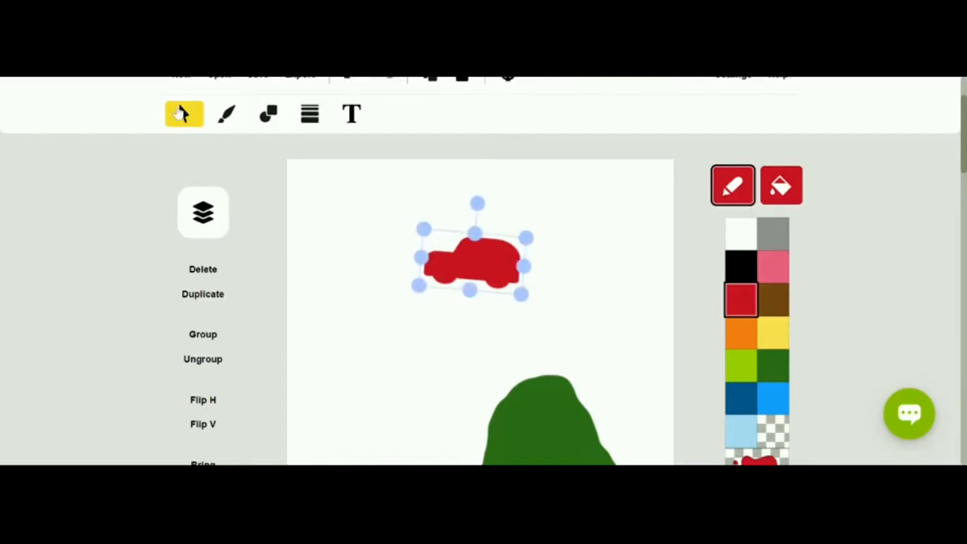
{"action": "left_click_drag", "start_coordinate": [525, 238], "coordinate": [486, 249]}
Move the red car onto the ground at the right foot of the hill, by the canvas edge.
{"action": "scroll", "coordinate": [485, 248], "scroll_direction": "down", "scroll_amount": 2}
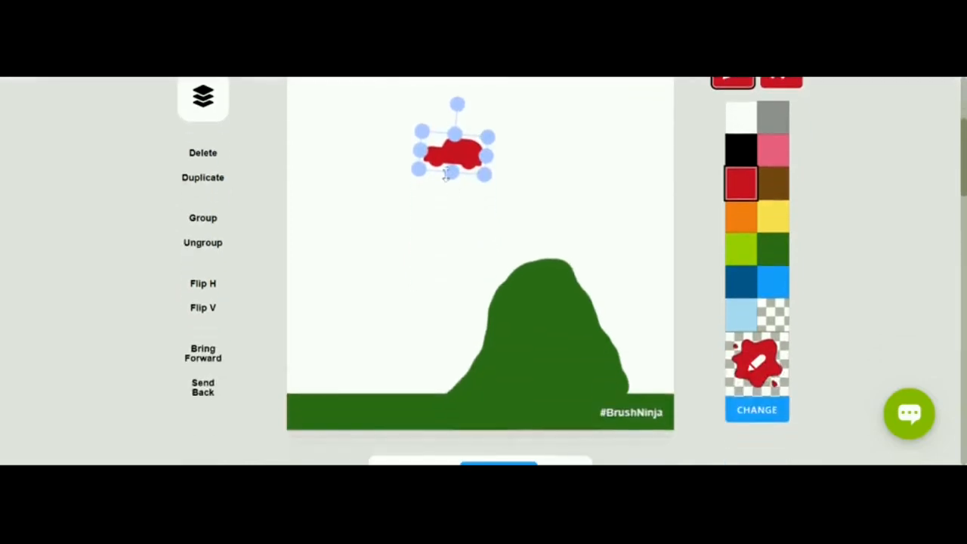
{"action": "left_click_drag", "start_coordinate": [456, 159], "coordinate": [600, 300]}
{"action": "left_click_drag", "start_coordinate": [639, 385], "coordinate": [644, 391]}
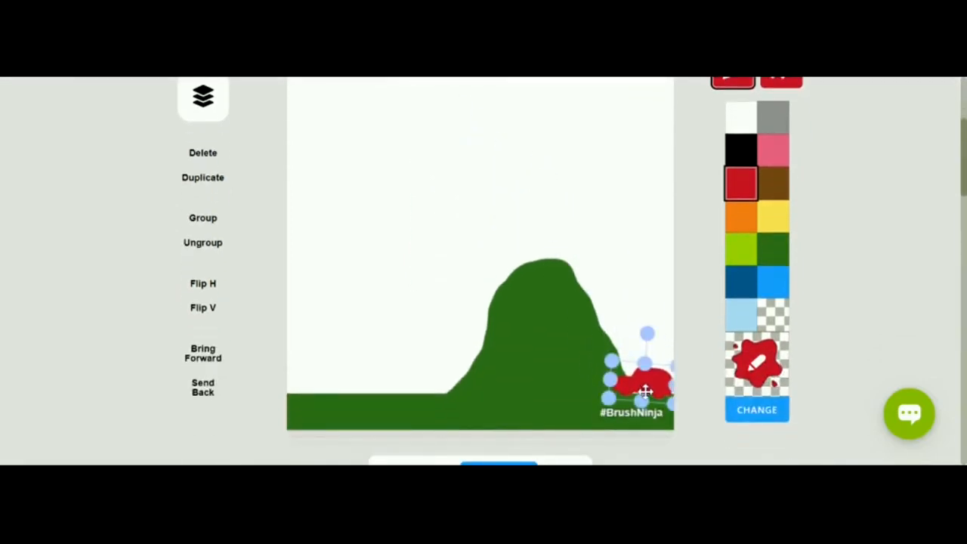
Duplicate the second frame, which holds the hill and the car, as a third frame.
{"action": "scroll", "coordinate": [644, 390], "scroll_direction": "down", "scroll_amount": 2}
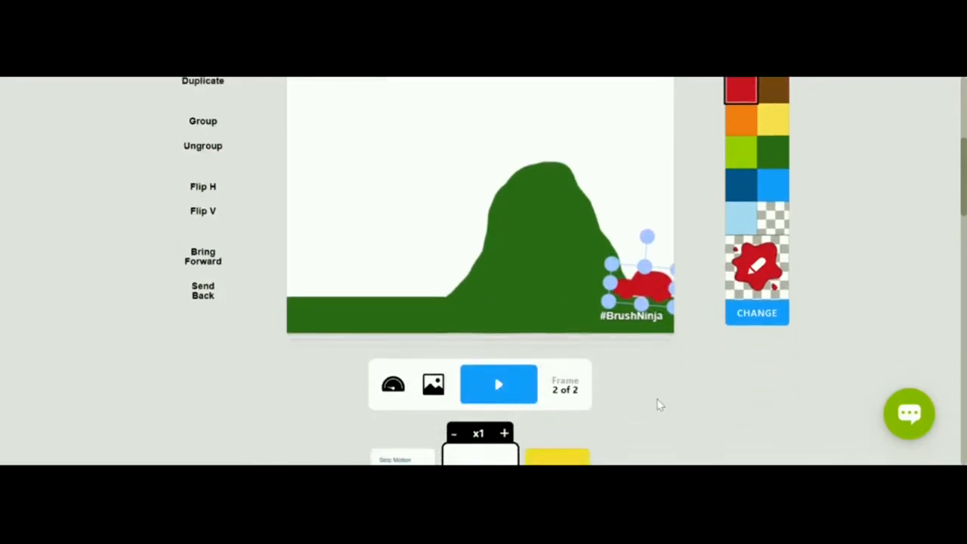
{"action": "left_click", "coordinate": [541, 304]}
{"action": "scroll", "coordinate": [624, 410], "scroll_direction": "down", "scroll_amount": 2}
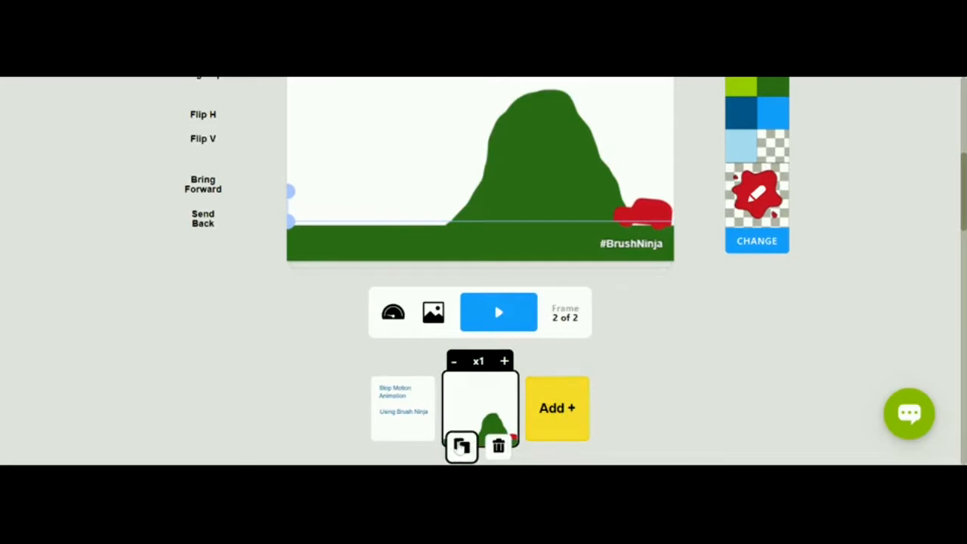
{"action": "left_click", "coordinate": [460, 446]}
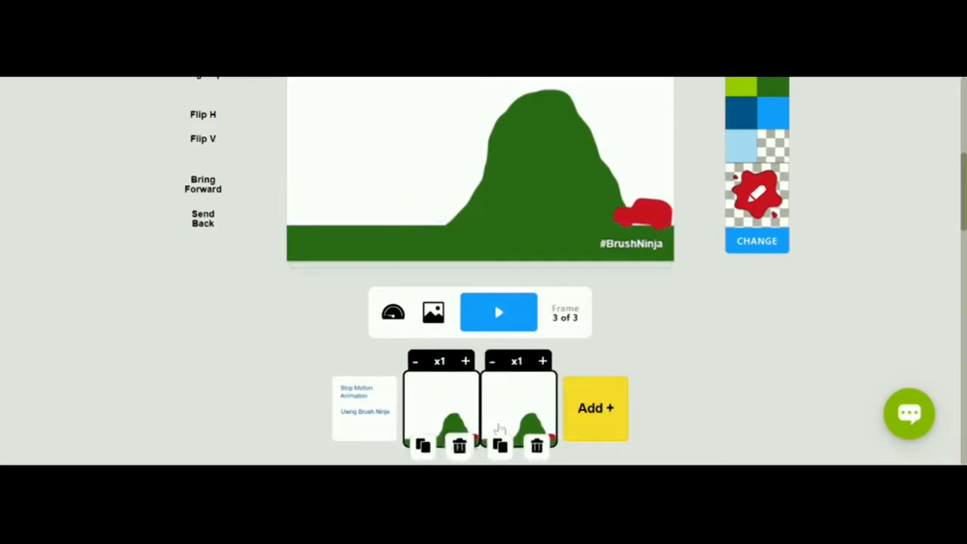
In the third frame, tilt the car clockwise to match the slope and move it slightly up the hill's right side.
{"action": "left_click", "coordinate": [652, 207]}
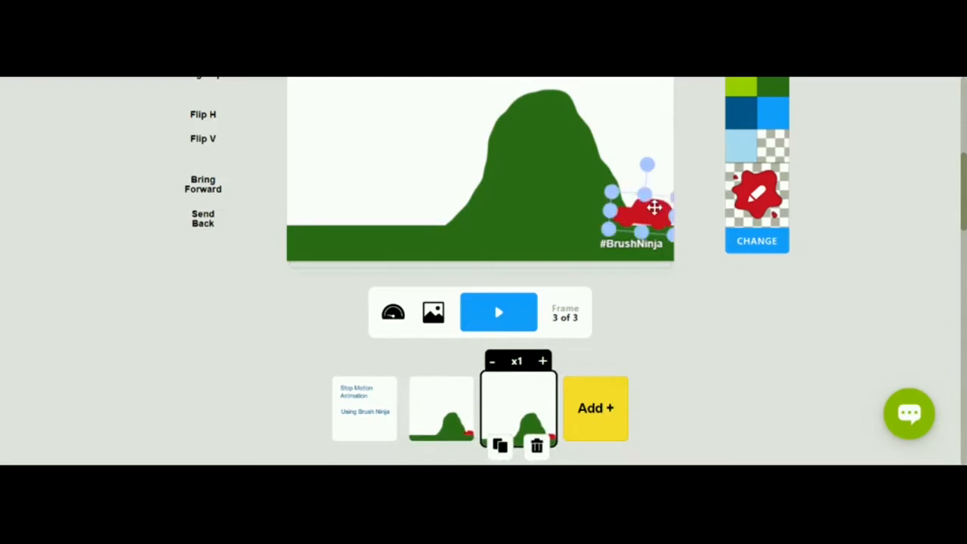
{"action": "left_click_drag", "start_coordinate": [647, 164], "coordinate": [671, 179]}
{"action": "left_click_drag", "start_coordinate": [643, 217], "coordinate": [632, 210]}
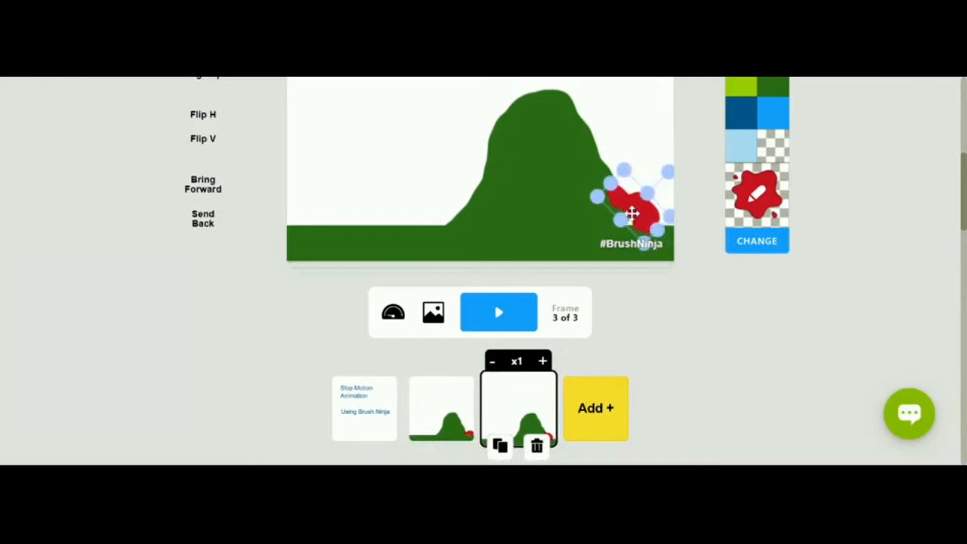
Duplicate the third frame and, in the copy, move the red car higher up the hill's right slope and tilt it slightly further clockwise.
{"action": "left_click", "coordinate": [500, 446]}
{"action": "mouse_move", "coordinate": [630, 199]}
{"action": "left_mouse_down"}
{"action": "mouse_move", "coordinate": [630, 209]}
{"action": "mouse_move", "coordinate": [616, 190]}
{"action": "left_mouse_up"}
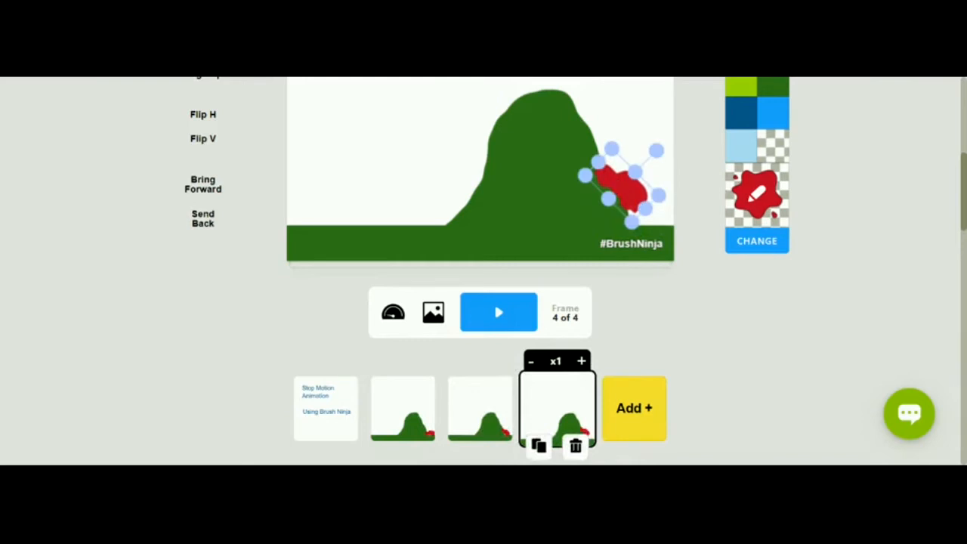
{"action": "left_click_drag", "start_coordinate": [656, 151], "coordinate": [661, 157]}
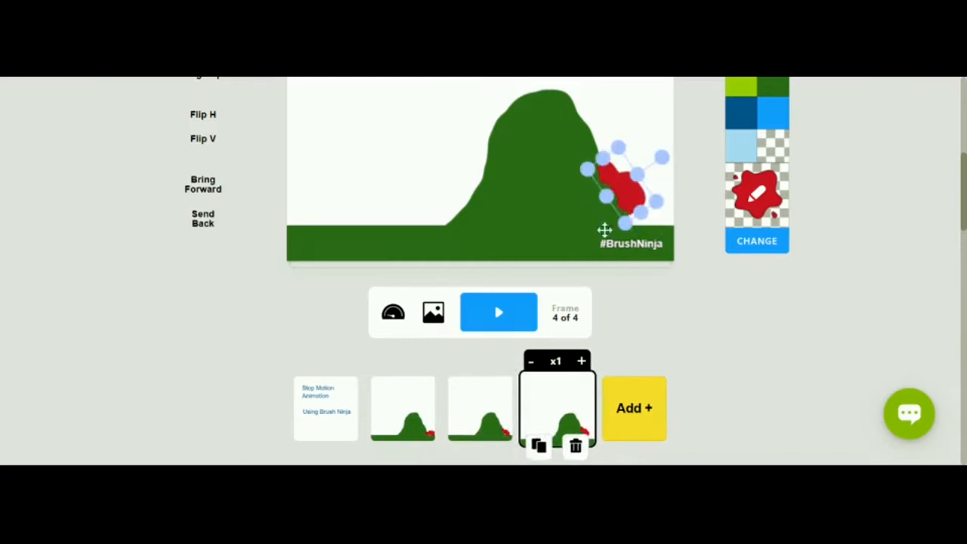
Add a fifth and sixth frame by duplication, moving the car further up the slope in each, and duplicate the sixth frame.
{"action": "left_click", "coordinate": [537, 445]}
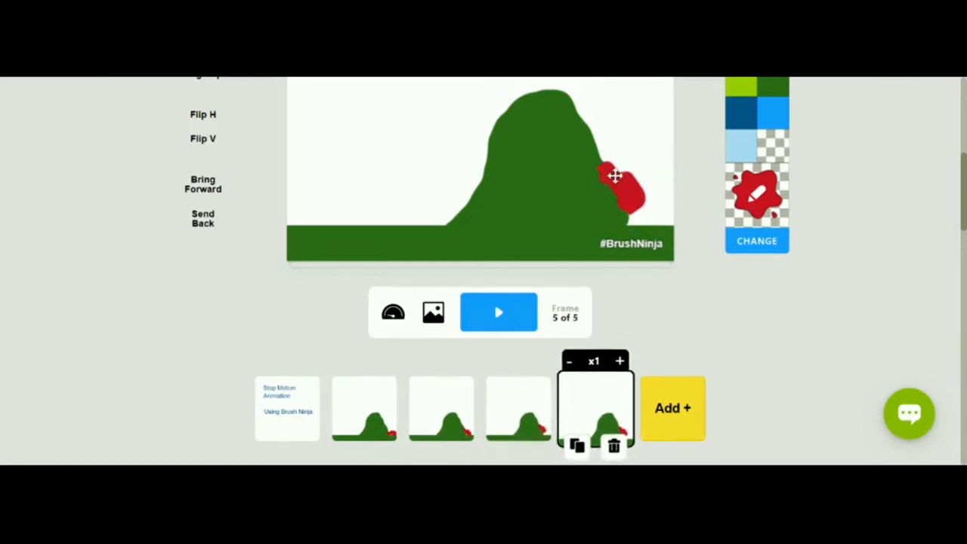
{"action": "left_click_drag", "start_coordinate": [622, 190], "coordinate": [611, 164]}
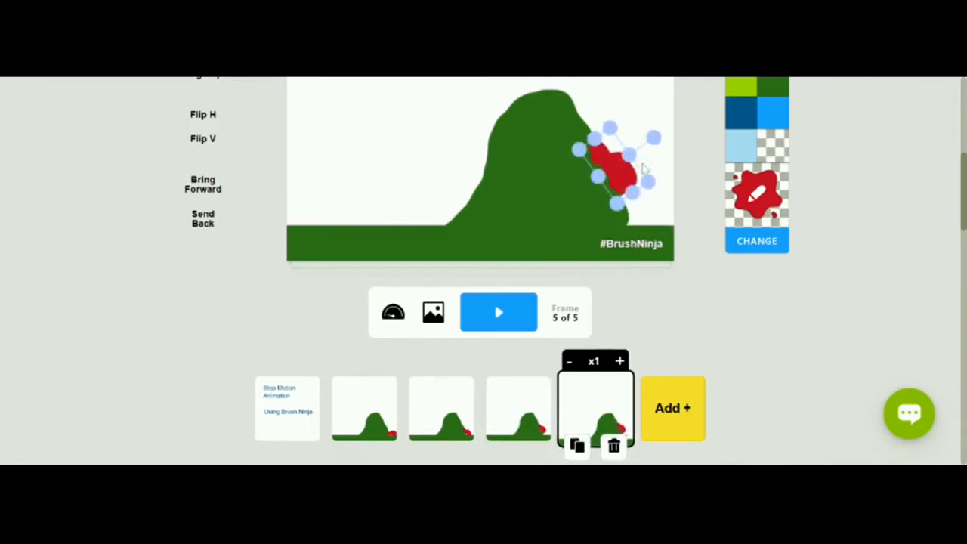
{"action": "left_click", "coordinate": [580, 446]}
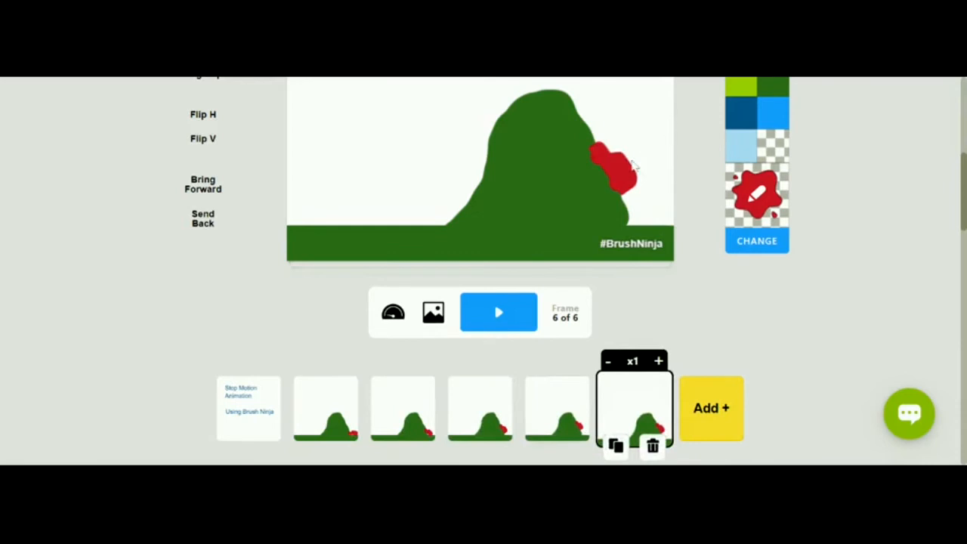
{"action": "left_click_drag", "start_coordinate": [621, 167], "coordinate": [604, 147]}
{"action": "left_click", "coordinate": [615, 446]}
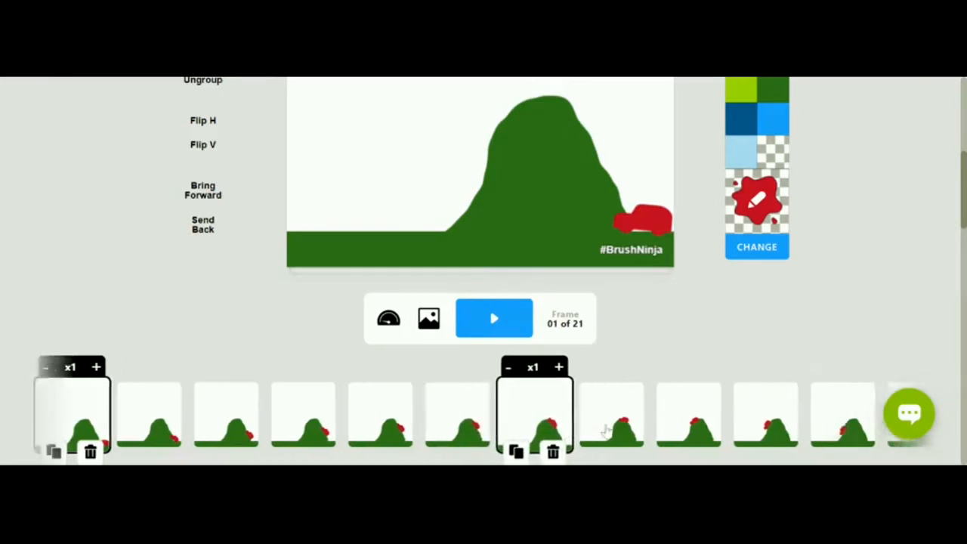
Review the sequence of frames through to the last one, and play the animation once before stopping it.
{"action": "scroll", "coordinate": [607, 431], "scroll_direction": "right", "scroll_amount": 4}
{"action": "scroll", "coordinate": [607, 431], "scroll_direction": "right", "scroll_amount": 3}
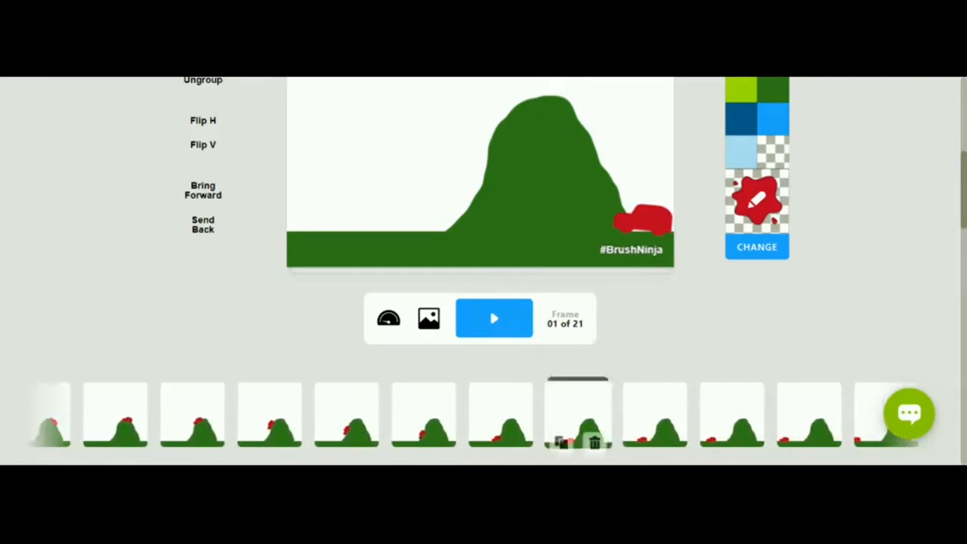
{"action": "scroll", "coordinate": [606, 432], "scroll_direction": "right", "scroll_amount": 3}
{"action": "scroll", "coordinate": [606, 432], "scroll_direction": "up", "scroll_amount": 1}
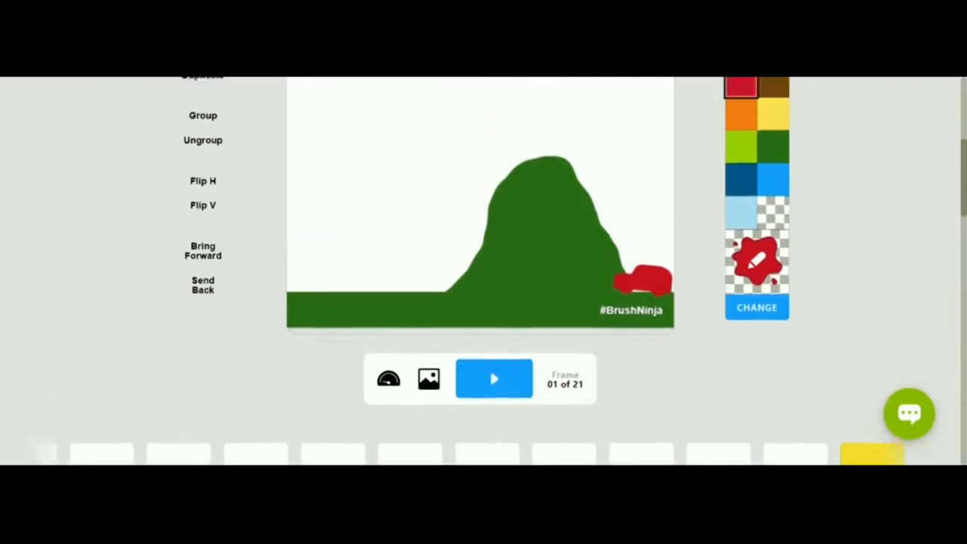
{"action": "scroll", "coordinate": [483, 272], "scroll_direction": "up", "scroll_amount": 1}
{"action": "left_click", "coordinate": [500, 442]}
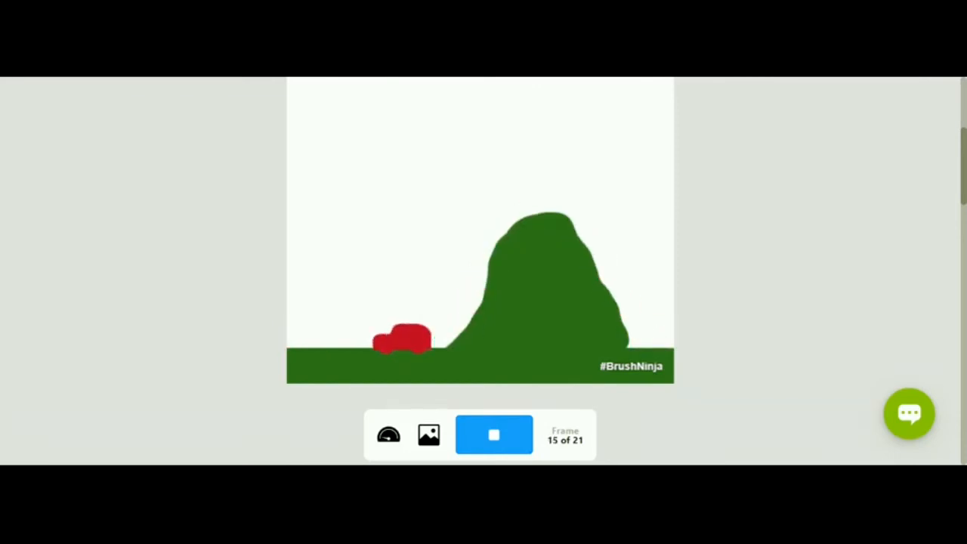
{"action": "left_click", "coordinate": [499, 438]}
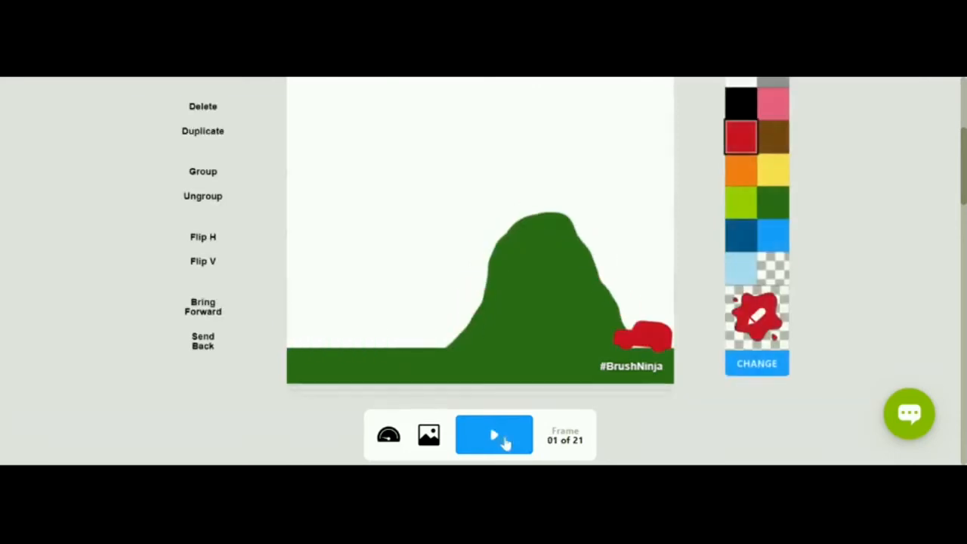
Rename the animation for the car ride, export it as an animated GIF, and close the export dialog.
{"action": "scroll", "coordinate": [503, 442], "scroll_direction": "up", "scroll_amount": 2}
{"action": "scroll", "coordinate": [506, 444], "scroll_direction": "up", "scroll_amount": 2}
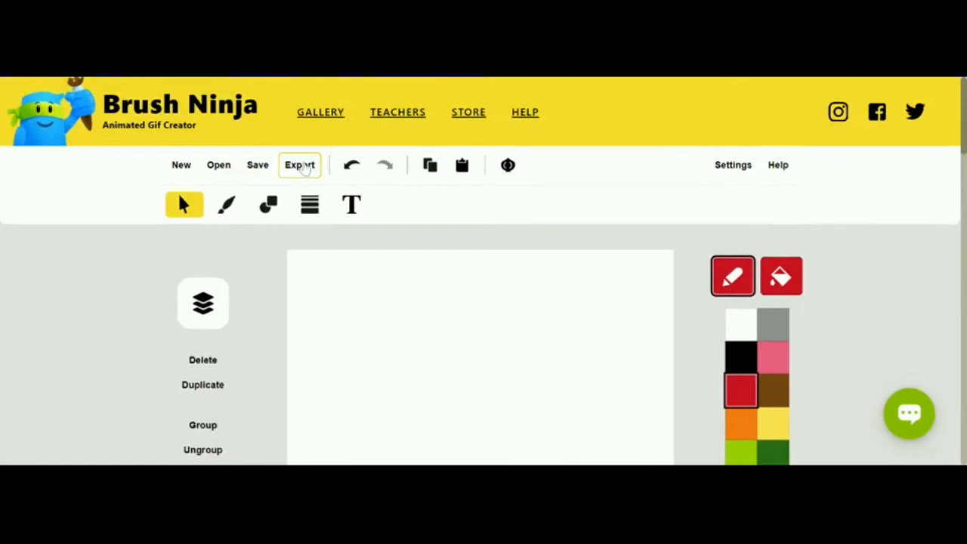
{"action": "left_click", "coordinate": [302, 166]}
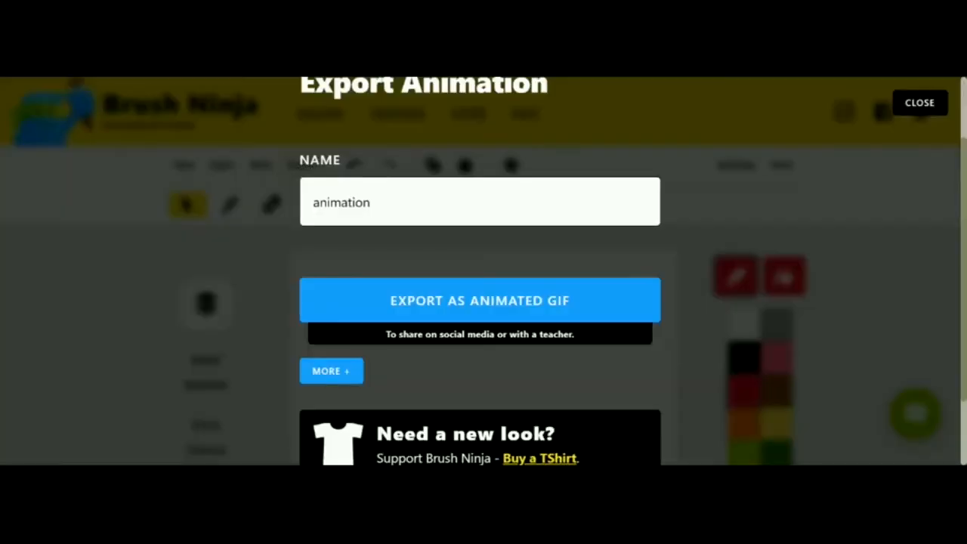
{"action": "double_click", "coordinate": [341, 202]}
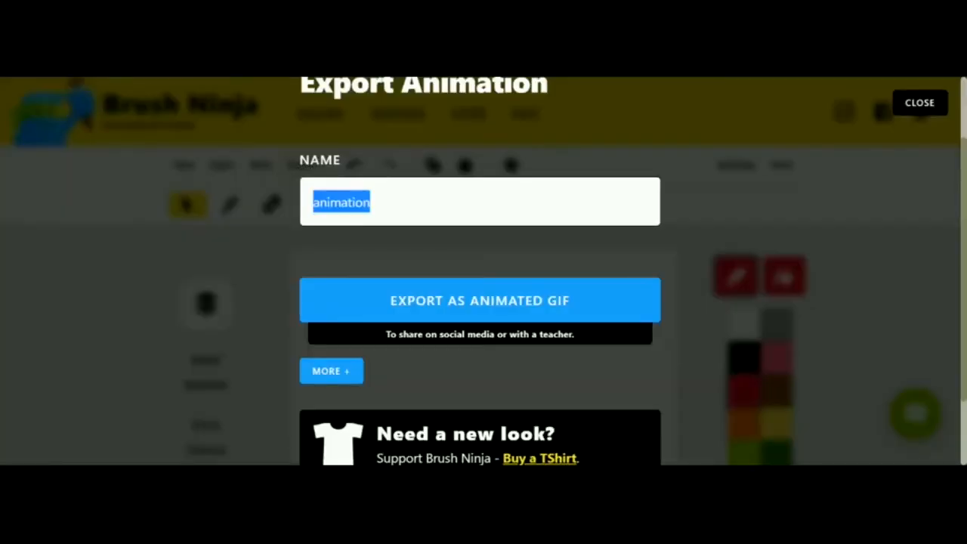
{"action": "type", "text": "c"}
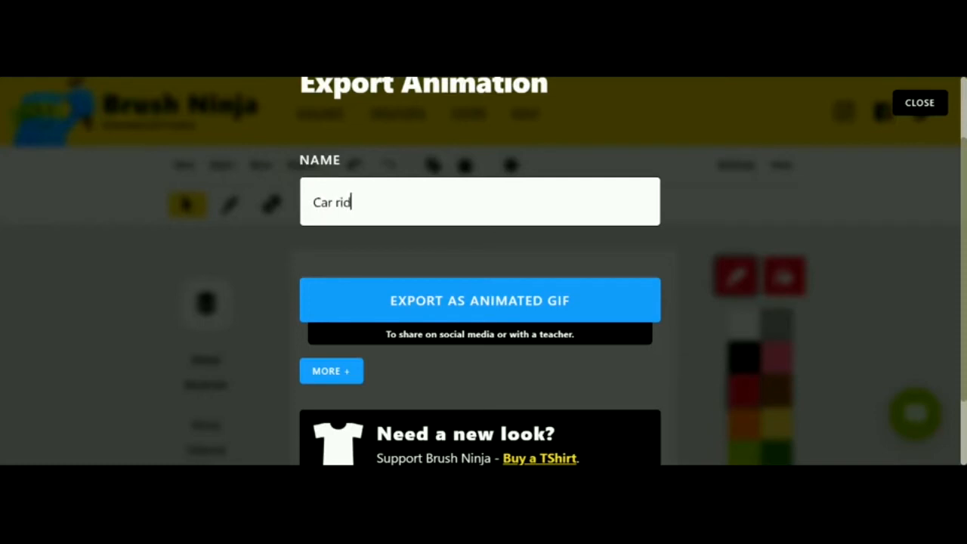
{"action": "left_click", "coordinate": [455, 300]}
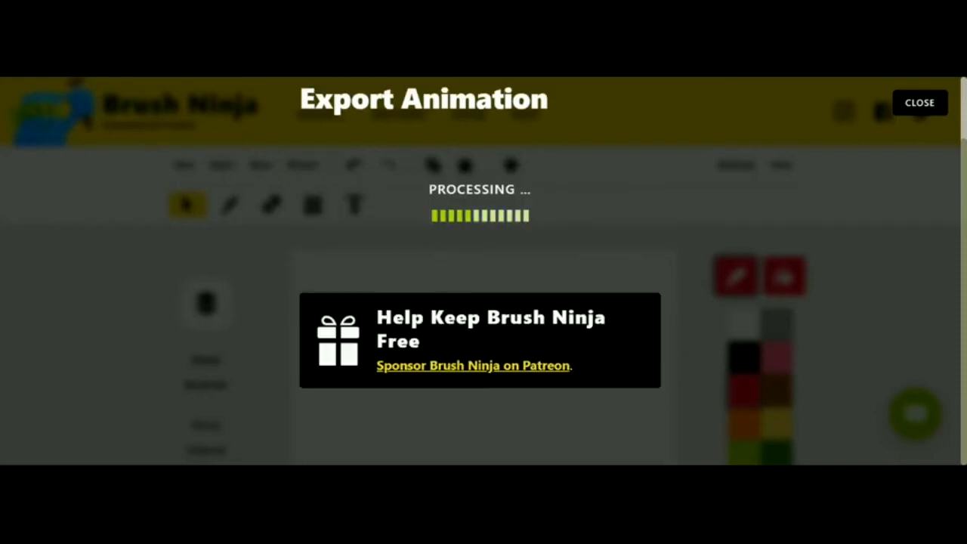
{"action": "scroll", "coordinate": [480, 270], "scroll_direction": "down", "scroll_amount": 1}
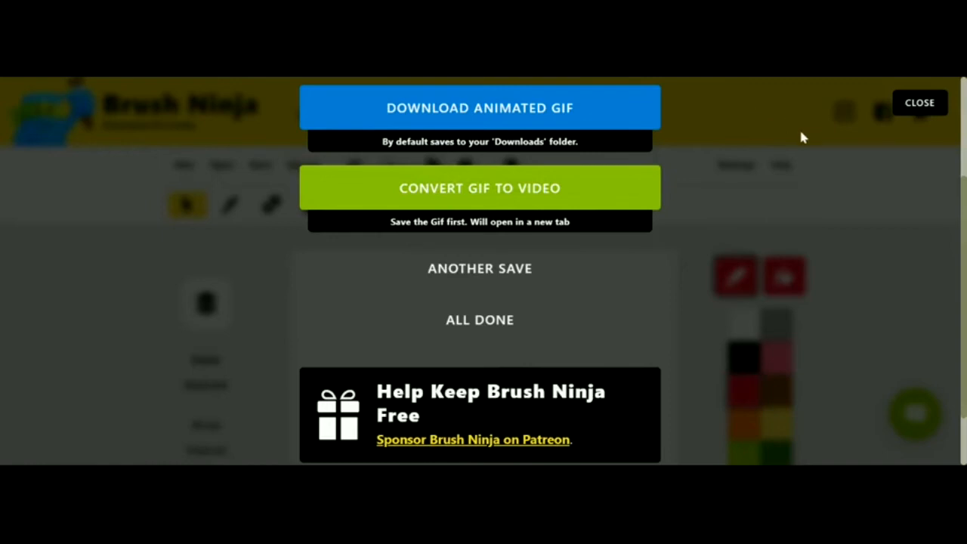
{"action": "left_click", "coordinate": [918, 106]}
Start a new animation with a blank canvas.
{"action": "scroll", "coordinate": [550, 339], "scroll_direction": "down", "scroll_amount": 3}
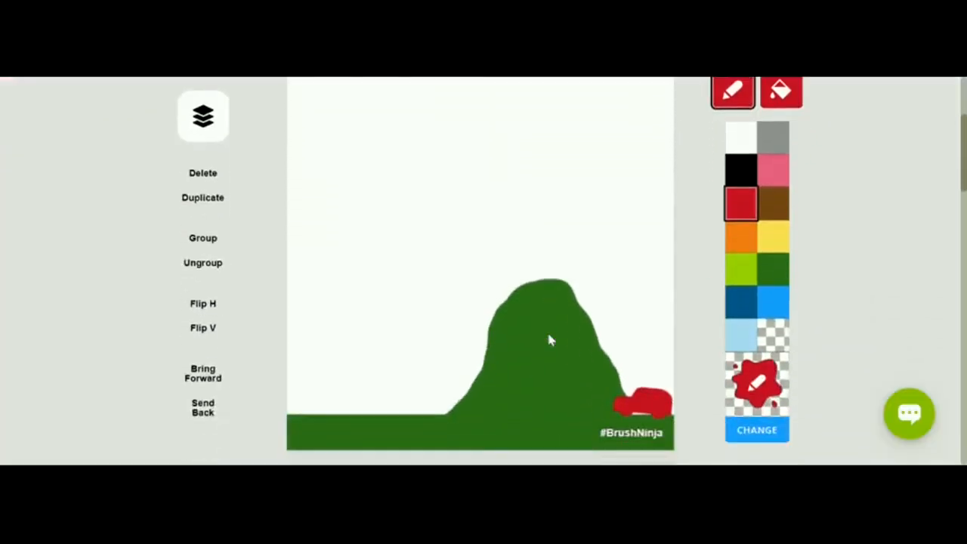
{"action": "scroll", "coordinate": [551, 339], "scroll_direction": "up", "scroll_amount": 1}
{"action": "scroll", "coordinate": [549, 339], "scroll_direction": "up", "scroll_amount": 1}
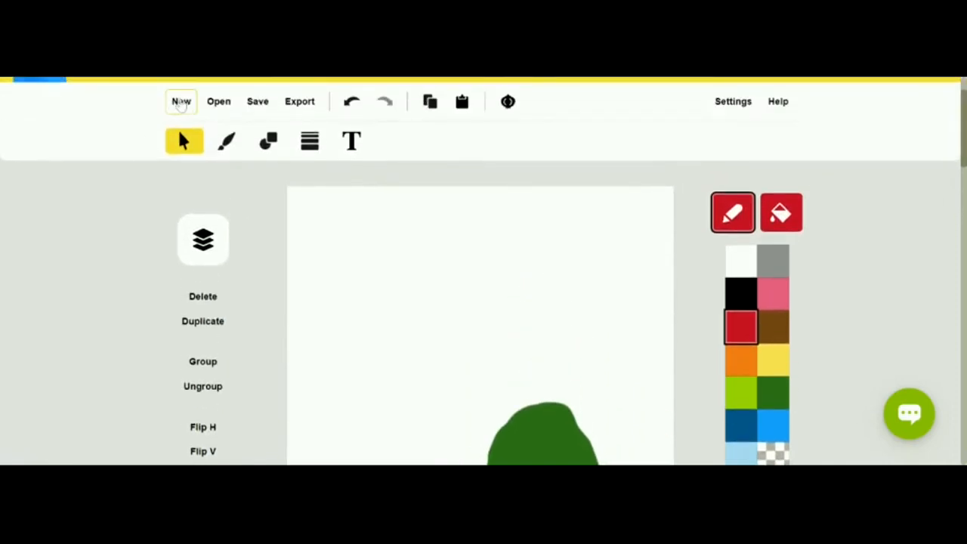
{"action": "left_click", "coordinate": [182, 106]}
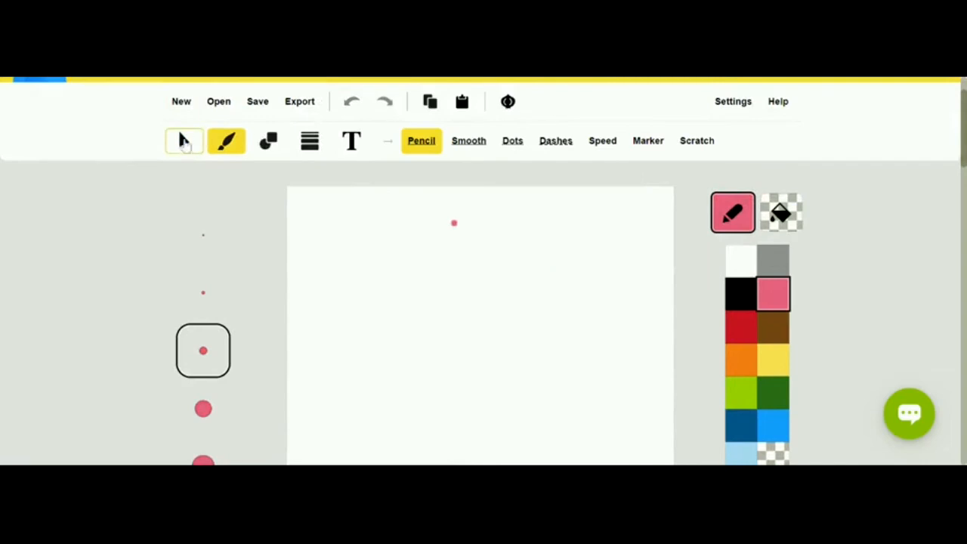
Draw a large pink letter "S" on the left part of the canvas with the Smooth brush.
{"action": "scroll", "coordinate": [380, 249], "scroll_direction": "down", "scroll_amount": 2}
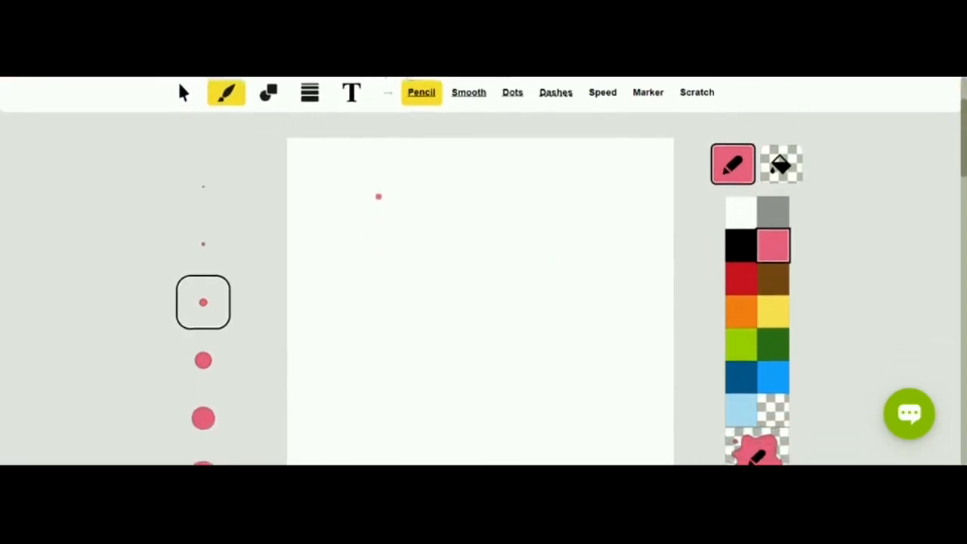
{"action": "scroll", "coordinate": [379, 196], "scroll_direction": "down", "scroll_amount": 2}
{"action": "scroll", "coordinate": [378, 196], "scroll_direction": "up", "scroll_amount": 2}
{"action": "scroll", "coordinate": [378, 197], "scroll_direction": "down", "scroll_amount": 1}
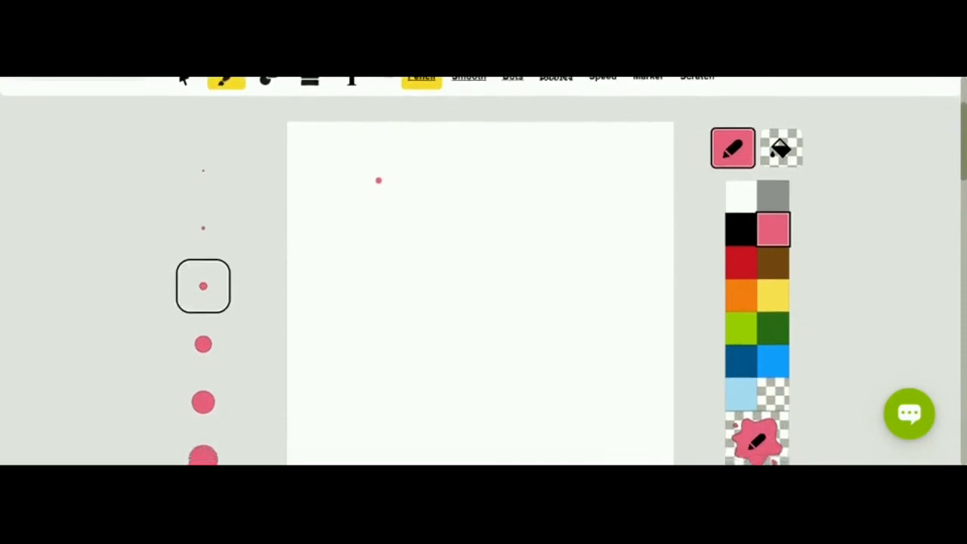
{"action": "scroll", "coordinate": [378, 196], "scroll_direction": "up", "scroll_amount": 2}
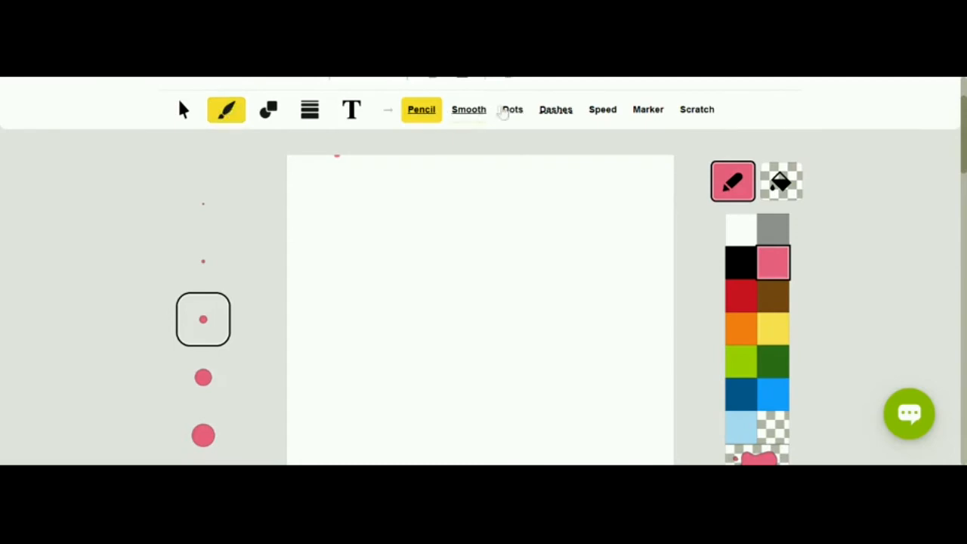
{"action": "left_click", "coordinate": [476, 113]}
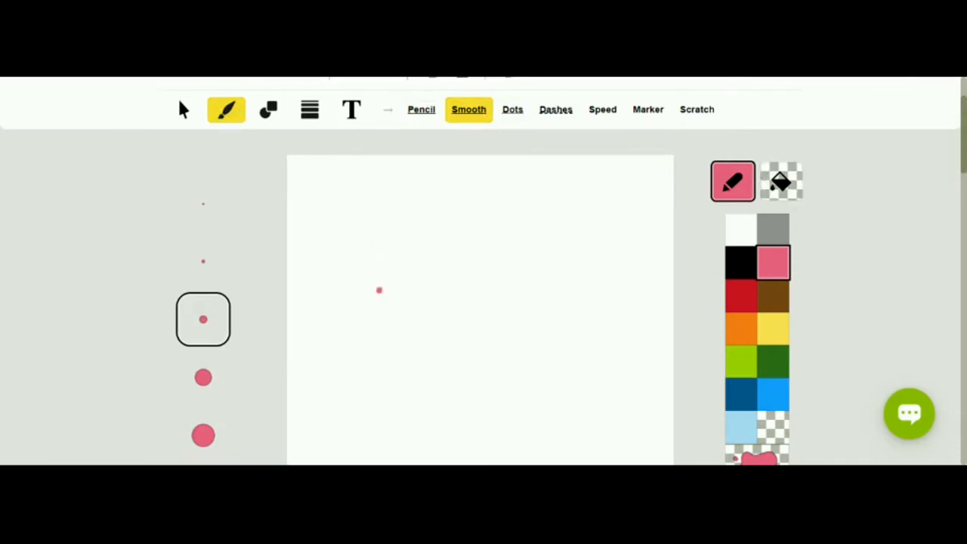
{"action": "mouse_move", "coordinate": [384, 290]}
{"action": "left_mouse_down"}
{"action": "mouse_move", "coordinate": [347, 318]}
{"action": "mouse_move", "coordinate": [399, 344]}
{"action": "mouse_move", "coordinate": [383, 372]}
{"action": "mouse_move", "coordinate": [333, 367]}
{"action": "left_mouse_up"}
Duplicate the first frame and draw an orange "u" after the "S" in the second frame.
{"action": "scroll", "coordinate": [484, 272], "scroll_direction": "down", "scroll_amount": 5}
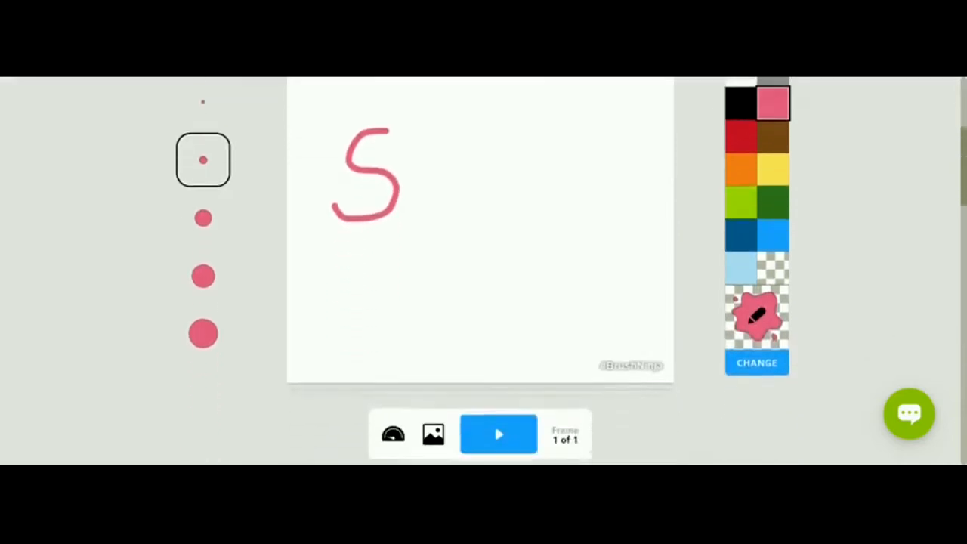
{"action": "left_click", "coordinate": [441, 401]}
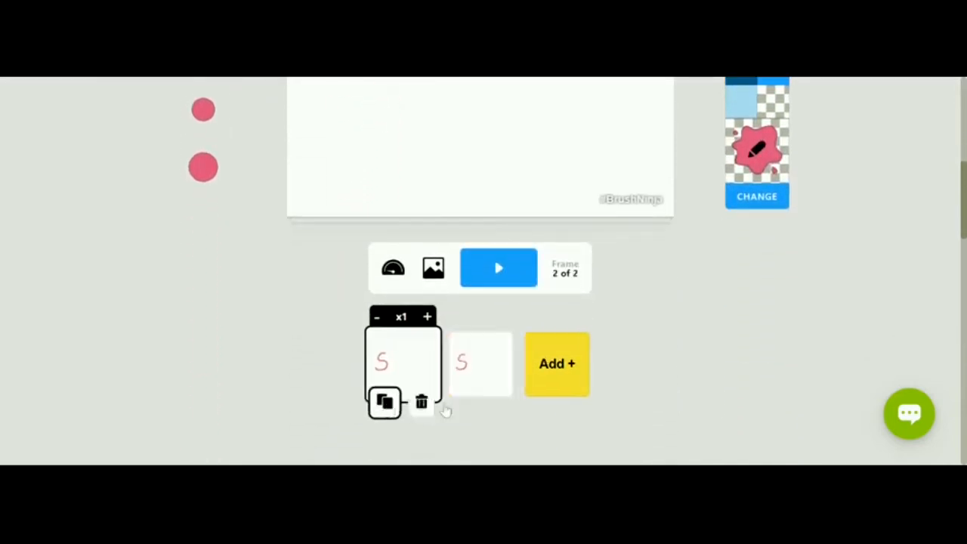
{"action": "scroll", "coordinate": [444, 403], "scroll_direction": "up", "scroll_amount": 2}
{"action": "scroll", "coordinate": [445, 408], "scroll_direction": "up", "scroll_amount": 1}
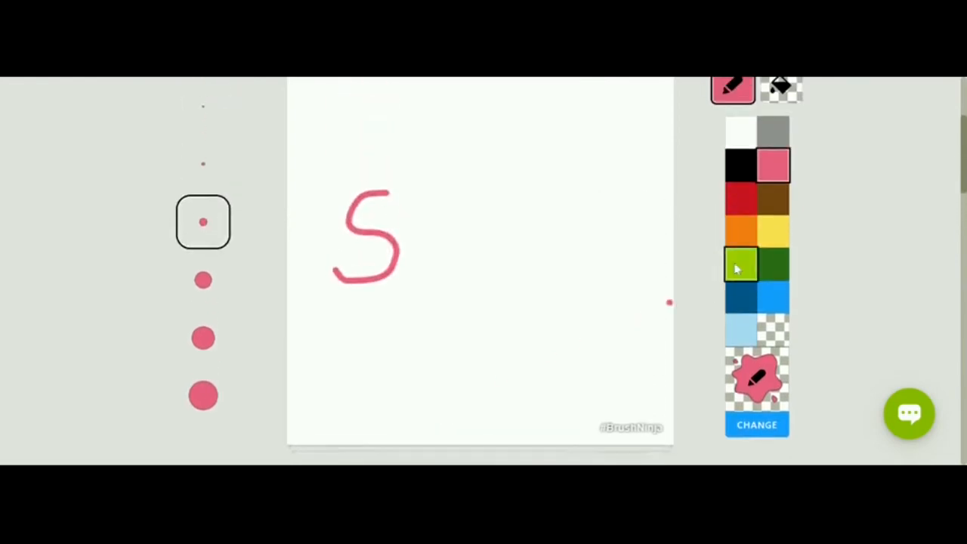
{"action": "left_click", "coordinate": [740, 230]}
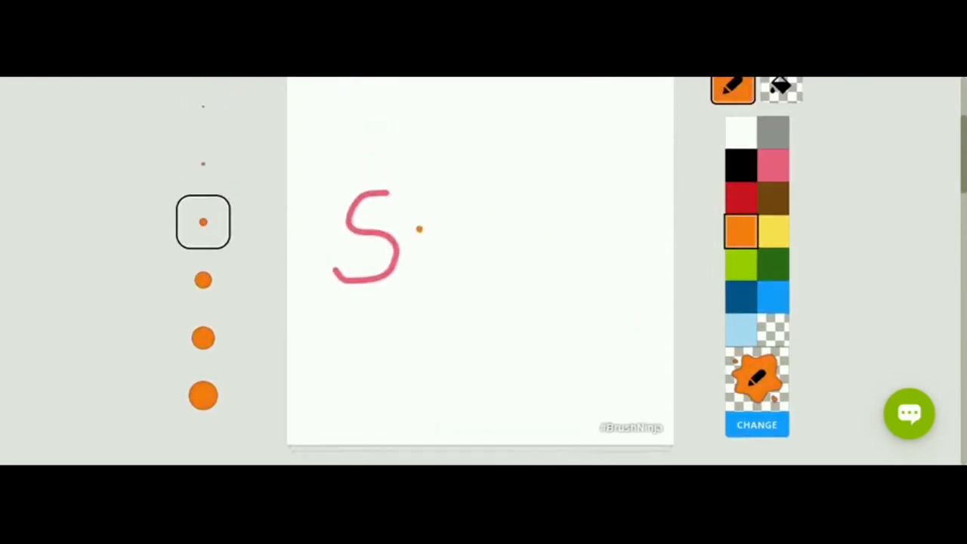
{"action": "left_click_drag", "start_coordinate": [434, 263], "coordinate": [450, 219]}
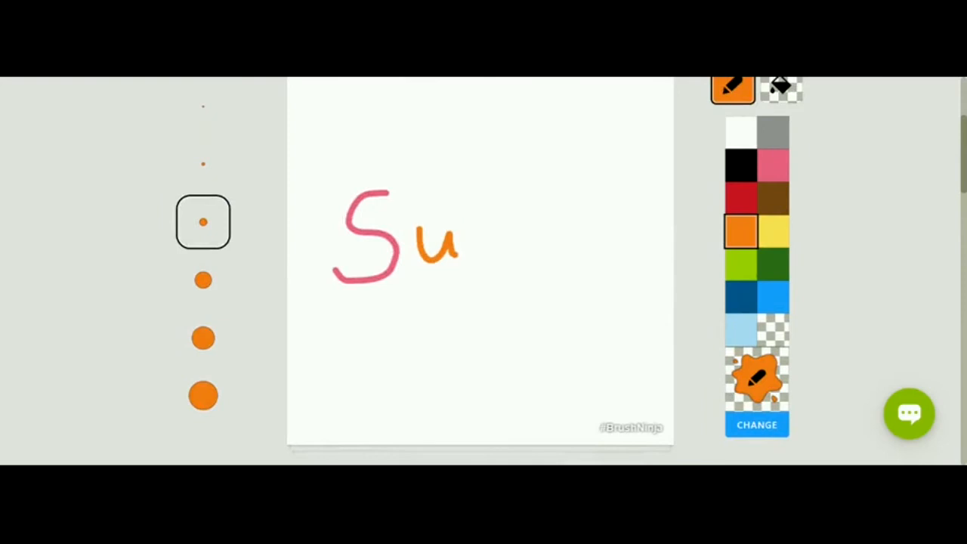
Duplicate the second frame and draw a dark blue "p" after the "u" in the third frame.
{"action": "scroll", "coordinate": [468, 408], "scroll_direction": "down", "scroll_amount": 3}
{"action": "left_click", "coordinate": [461, 378]}
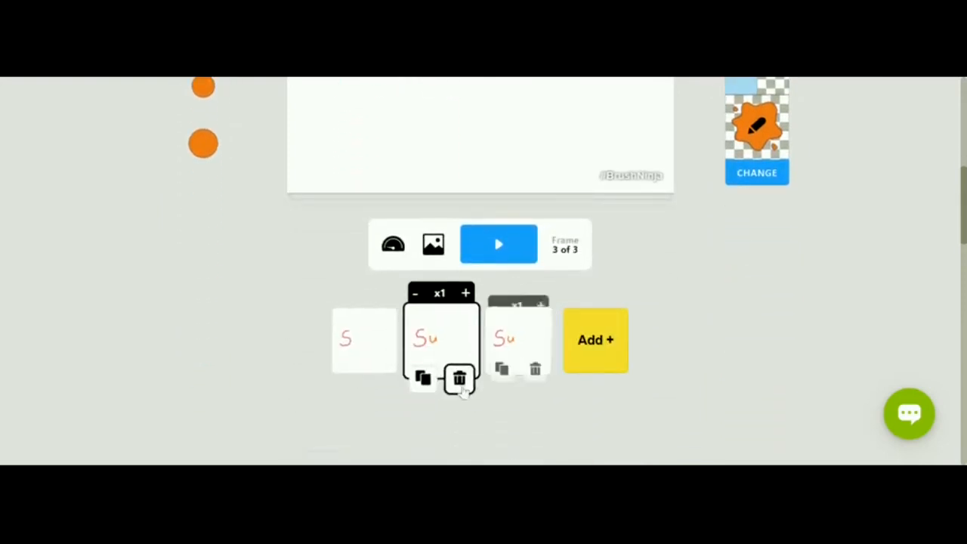
{"action": "scroll", "coordinate": [632, 263], "scroll_direction": "up", "scroll_amount": 3}
{"action": "left_click", "coordinate": [740, 264]}
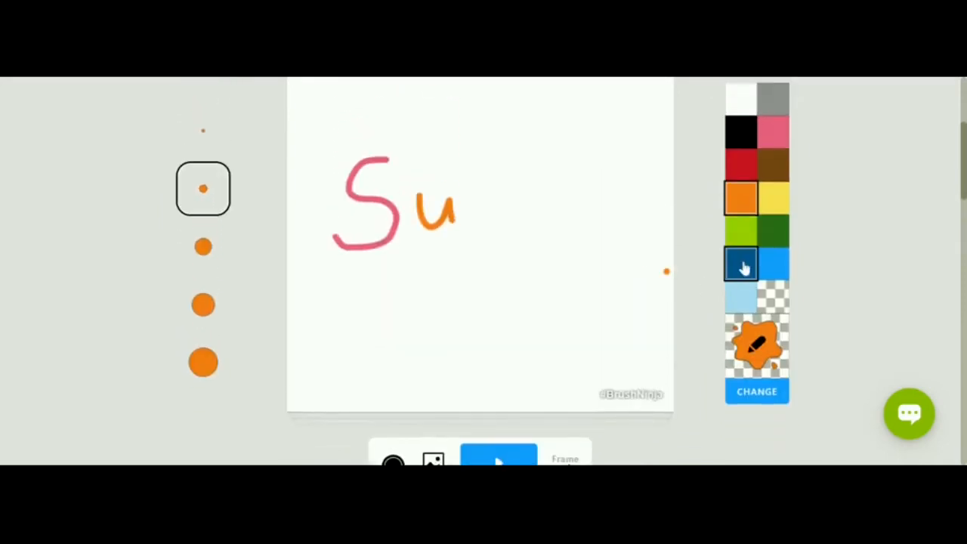
{"action": "left_click_drag", "start_coordinate": [470, 193], "coordinate": [479, 289]}
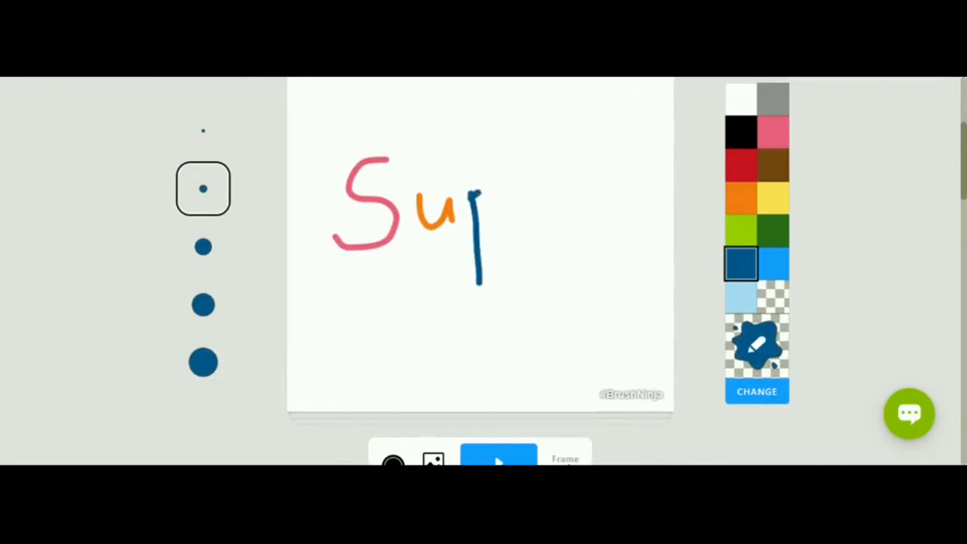
{"action": "mouse_move", "coordinate": [477, 194]}
{"action": "left_mouse_down"}
{"action": "mouse_move", "coordinate": [514, 225]}
{"action": "mouse_move", "coordinate": [482, 237]}
{"action": "left_mouse_up"}
Duplicate the third frame and draw a dark green "e" after the "p" in the fourth frame.
{"action": "scroll", "coordinate": [493, 379], "scroll_direction": "down", "scroll_amount": 4}
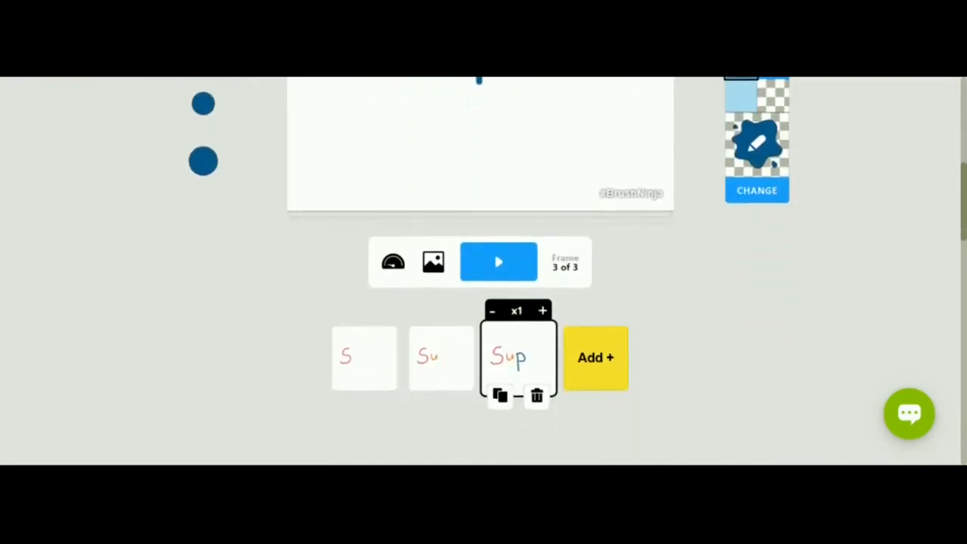
{"action": "left_click", "coordinate": [499, 395]}
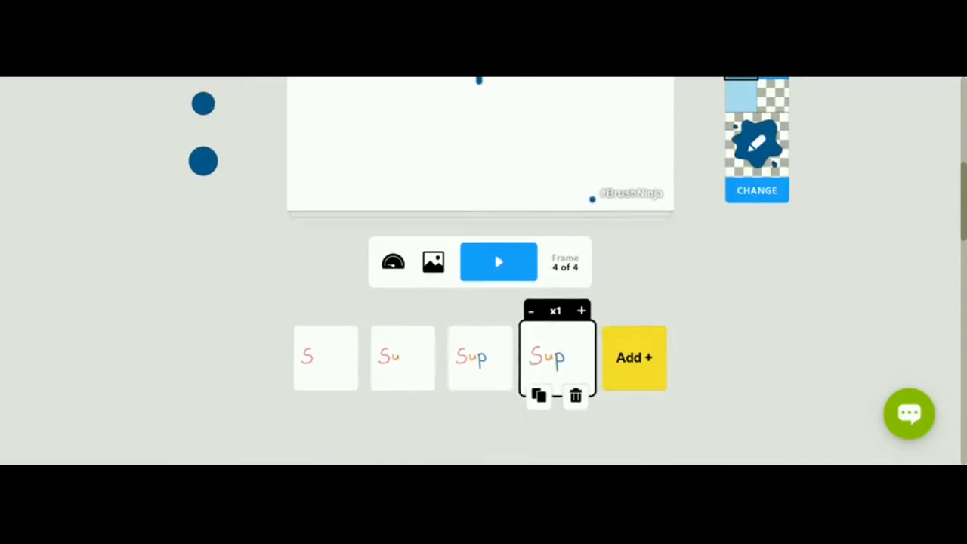
{"action": "scroll", "coordinate": [592, 198], "scroll_direction": "up", "scroll_amount": 4}
{"action": "left_click", "coordinate": [771, 274]}
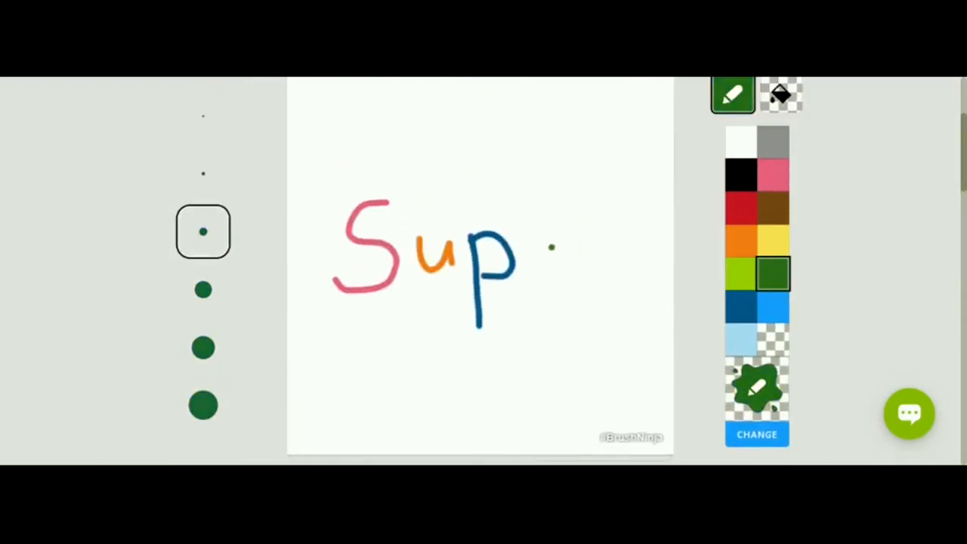
{"action": "mouse_move", "coordinate": [528, 251]}
{"action": "left_mouse_down"}
{"action": "mouse_move", "coordinate": [551, 233]}
{"action": "mouse_move", "coordinate": [543, 219]}
{"action": "mouse_move", "coordinate": [516, 257]}
{"action": "mouse_move", "coordinate": [560, 260]}
{"action": "left_mouse_up"}
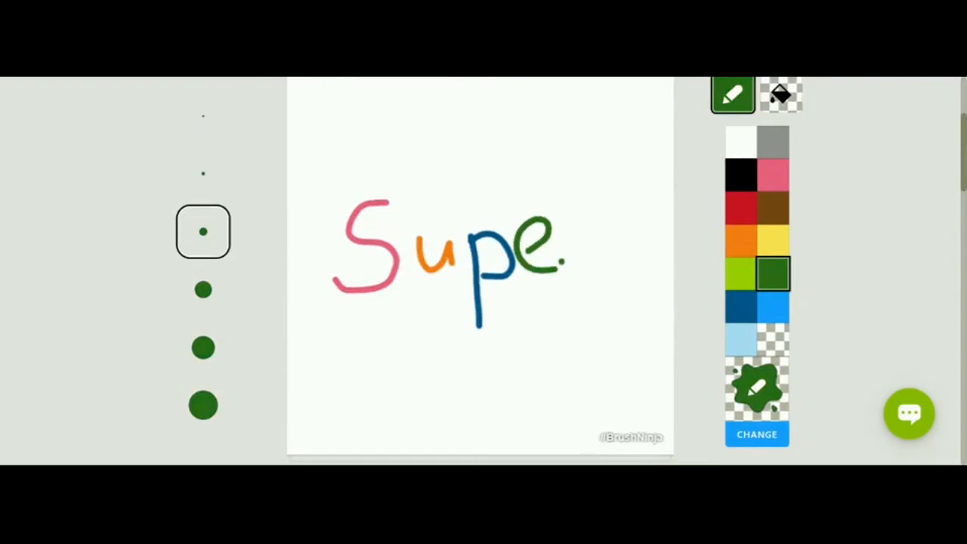
Duplicate the fourth frame and draw a bright blue "r" after the "e" in the fifth frame.
{"action": "scroll", "coordinate": [493, 386], "scroll_direction": "down", "scroll_amount": 3}
{"action": "scroll", "coordinate": [494, 386], "scroll_direction": "down", "scroll_amount": 4}
{"action": "left_click", "coordinate": [537, 348]}
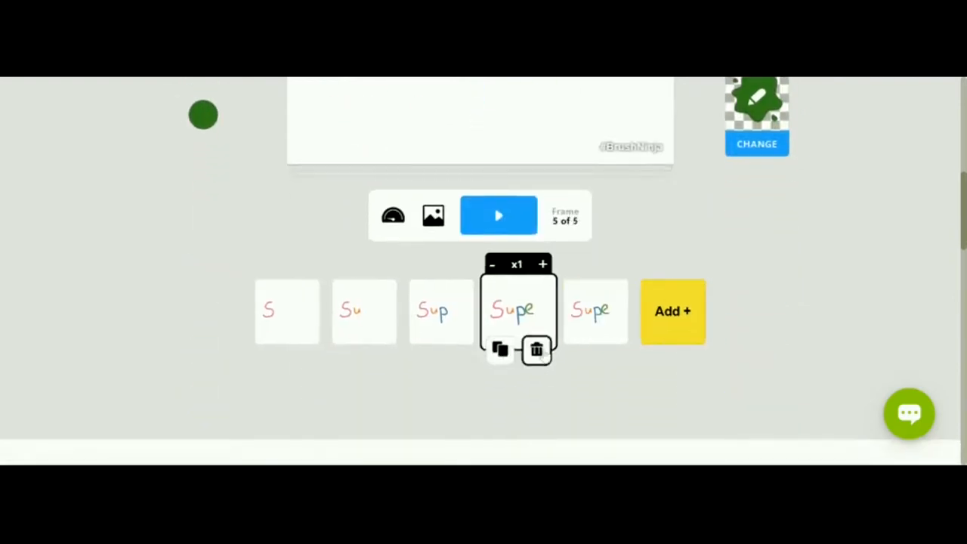
{"action": "scroll", "coordinate": [771, 139], "scroll_direction": "up", "scroll_amount": 5}
{"action": "left_click", "coordinate": [774, 208]}
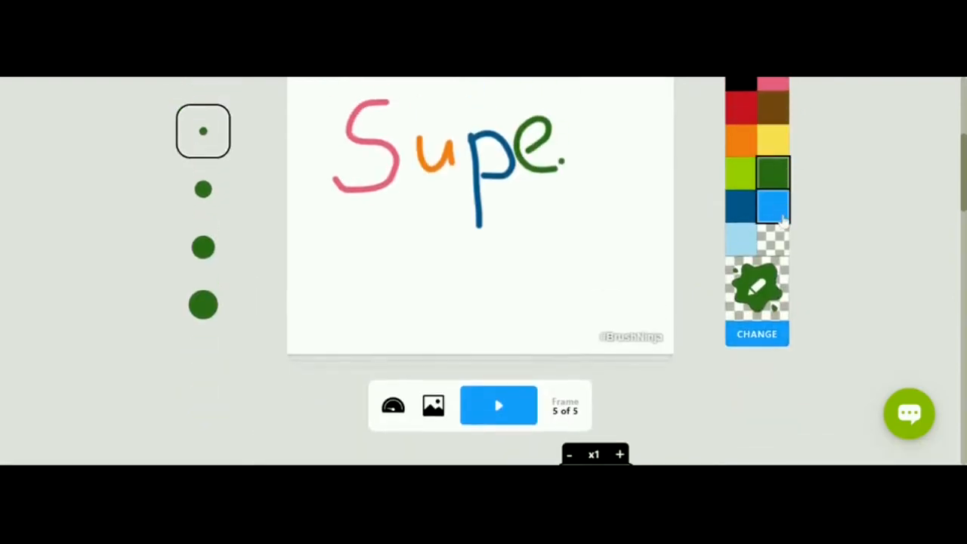
{"action": "left_click_drag", "start_coordinate": [574, 115], "coordinate": [581, 175]}
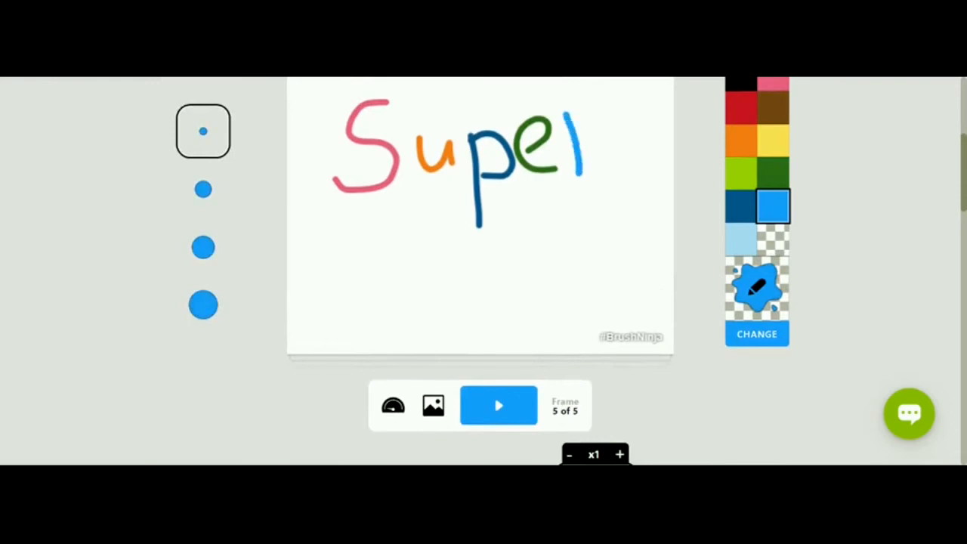
{"action": "left_click_drag", "start_coordinate": [581, 120], "coordinate": [605, 104]}
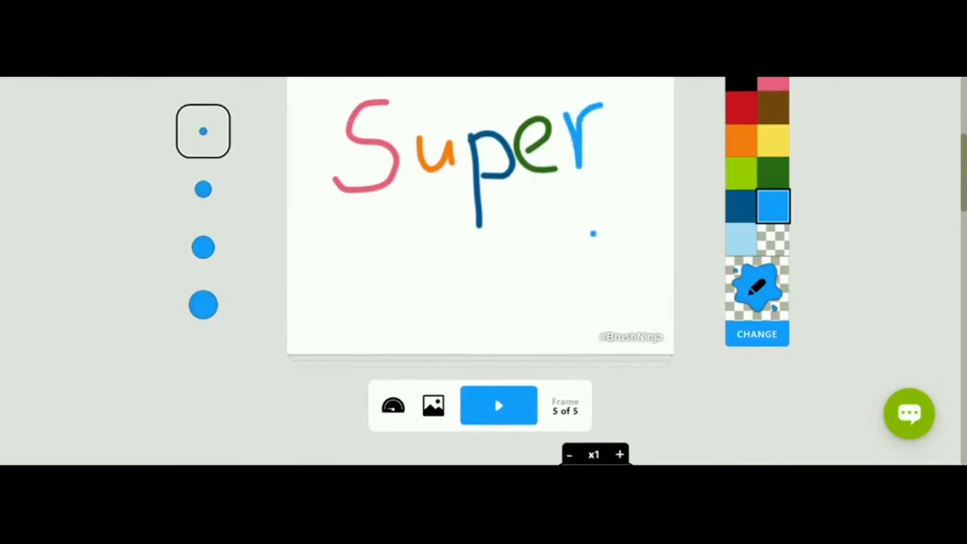
Duplicate the fifth frame and draw two bright blue star outlines in the sixth frame, one above "er" and one below "Su".
{"action": "scroll", "coordinate": [593, 231], "scroll_direction": "down", "scroll_amount": 3}
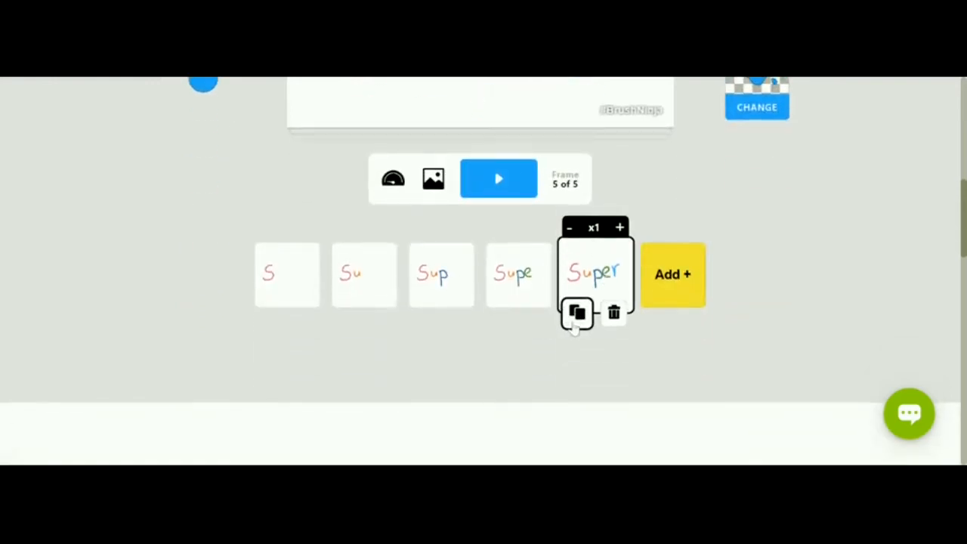
{"action": "left_click", "coordinate": [577, 316]}
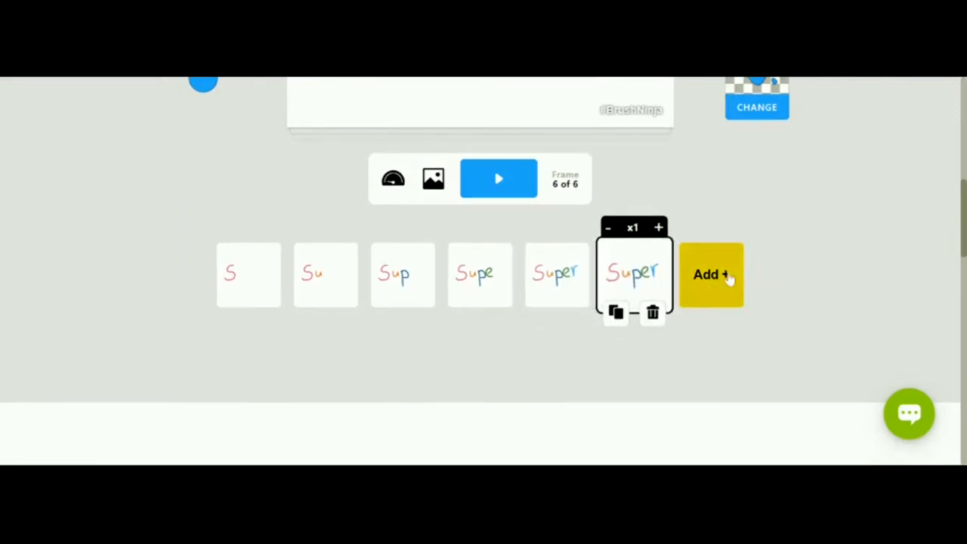
{"action": "scroll", "coordinate": [609, 280], "scroll_direction": "up", "scroll_amount": 5}
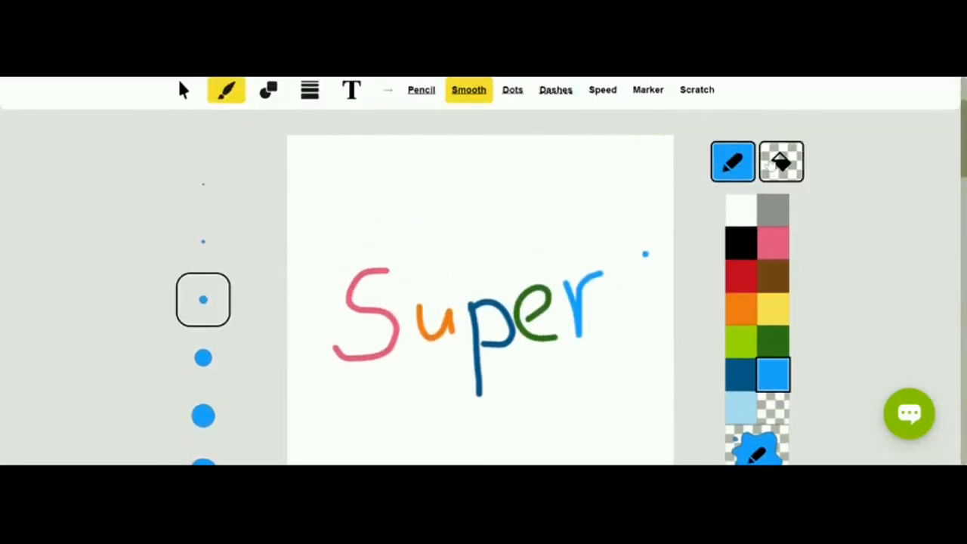
{"action": "scroll", "coordinate": [591, 129], "scroll_direction": "up", "scroll_amount": 1}
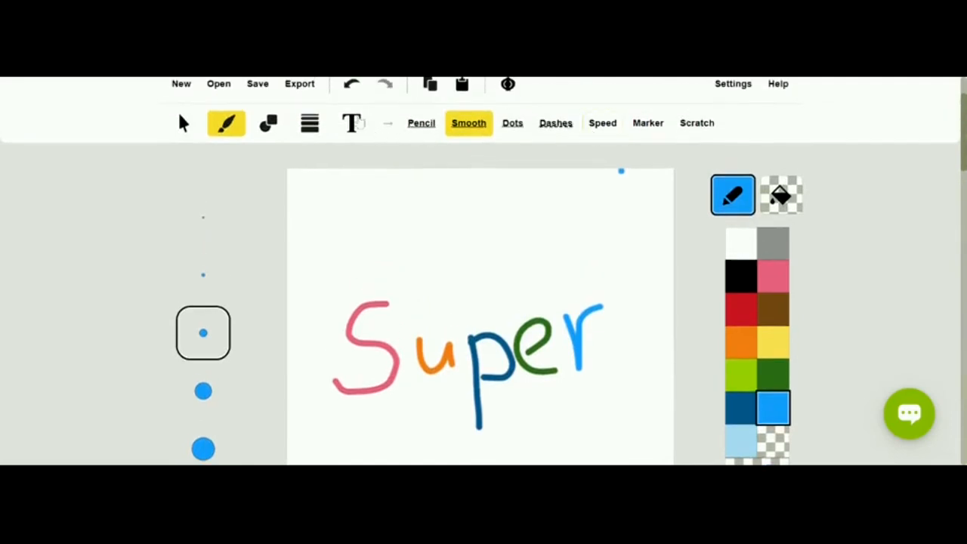
{"action": "left_click", "coordinate": [273, 124]}
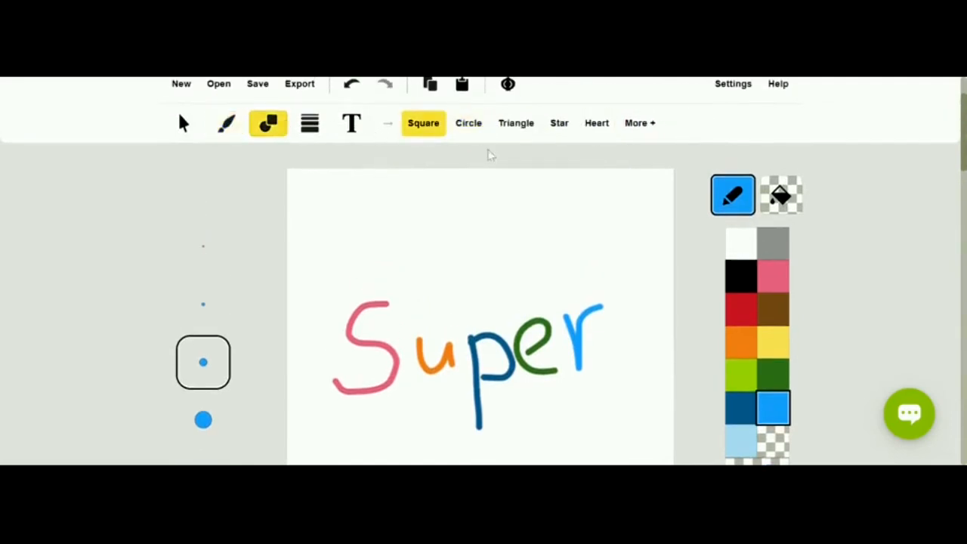
{"action": "left_click", "coordinate": [563, 124]}
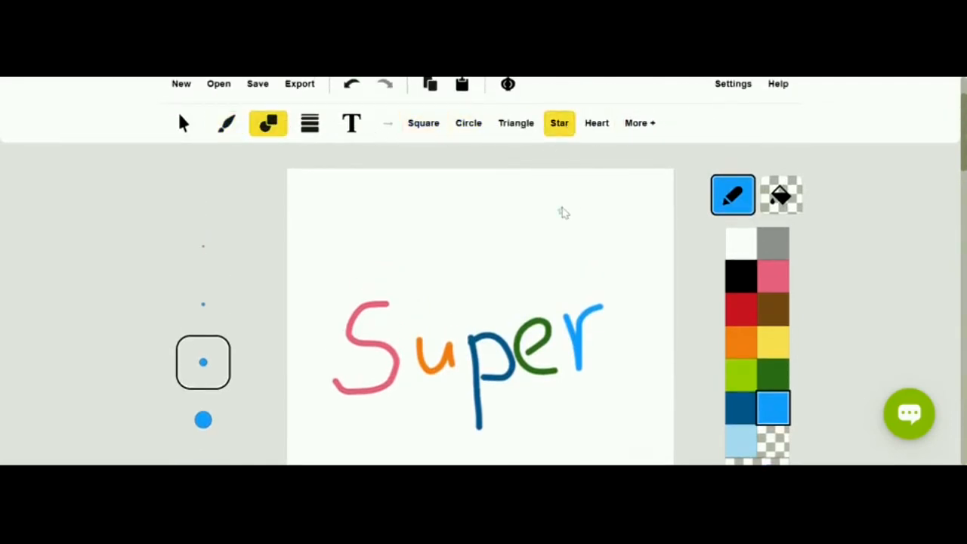
{"action": "left_click_drag", "start_coordinate": [562, 213], "coordinate": [591, 267]}
{"action": "scroll", "coordinate": [591, 268], "scroll_direction": "down", "scroll_amount": 2}
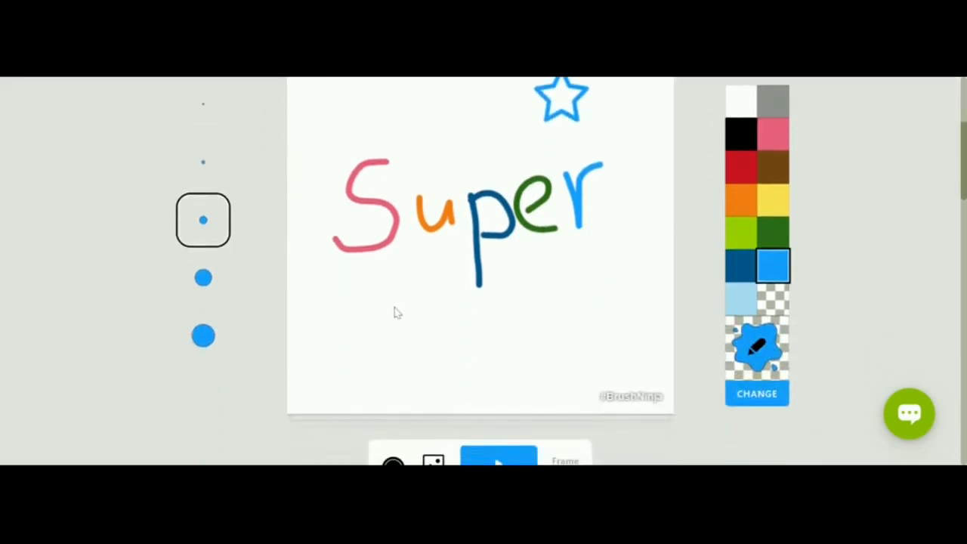
{"action": "left_click_drag", "start_coordinate": [393, 312], "coordinate": [423, 359]}
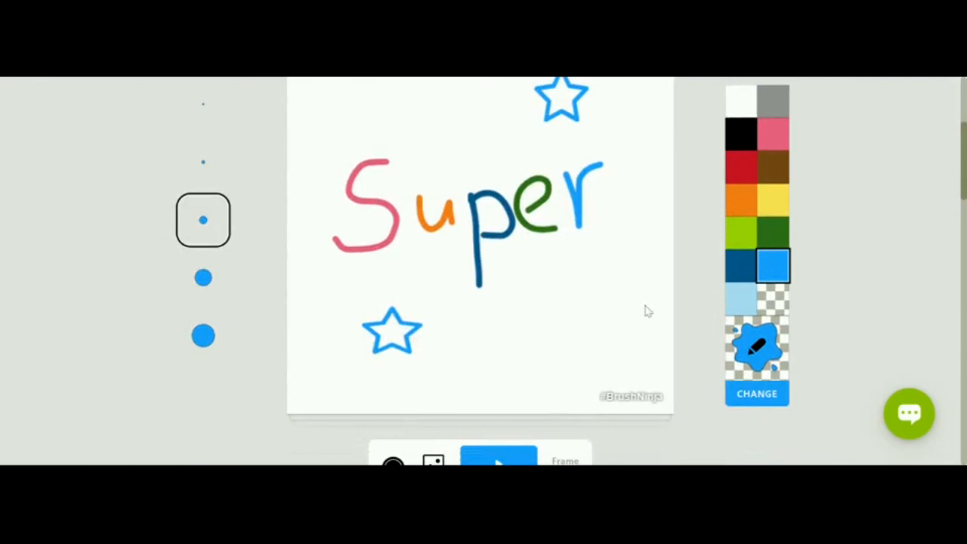
Draw a small red star outline above the "p", beside the upper blue star.
{"action": "scroll", "coordinate": [646, 309], "scroll_direction": "up", "scroll_amount": 1}
{"action": "left_click", "coordinate": [743, 242]}
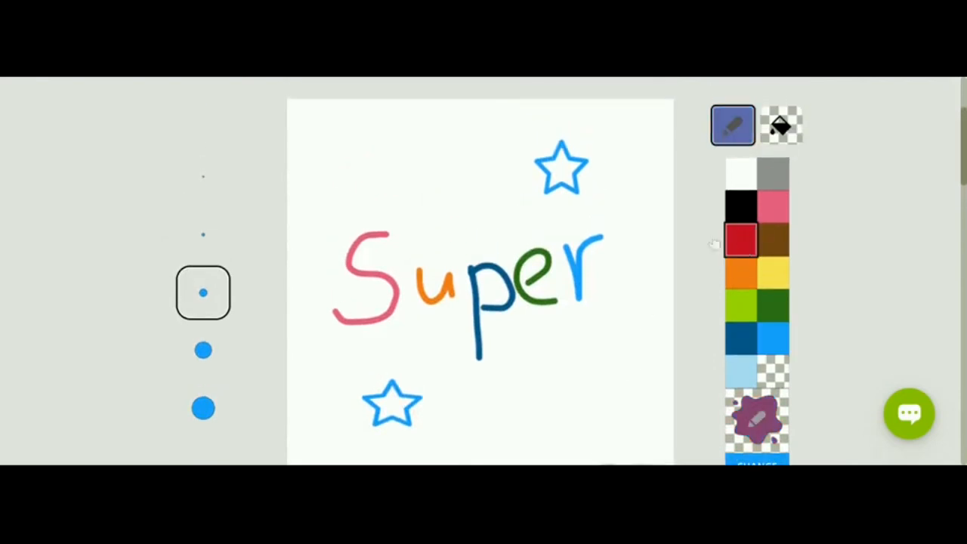
{"action": "left_click_drag", "start_coordinate": [472, 185], "coordinate": [504, 223]}
Duplicate the sixth frame and add a red star outline near the canvas bottom and a red-filled star above the upper red one.
{"action": "scroll", "coordinate": [504, 223], "scroll_direction": "down", "scroll_amount": 3}
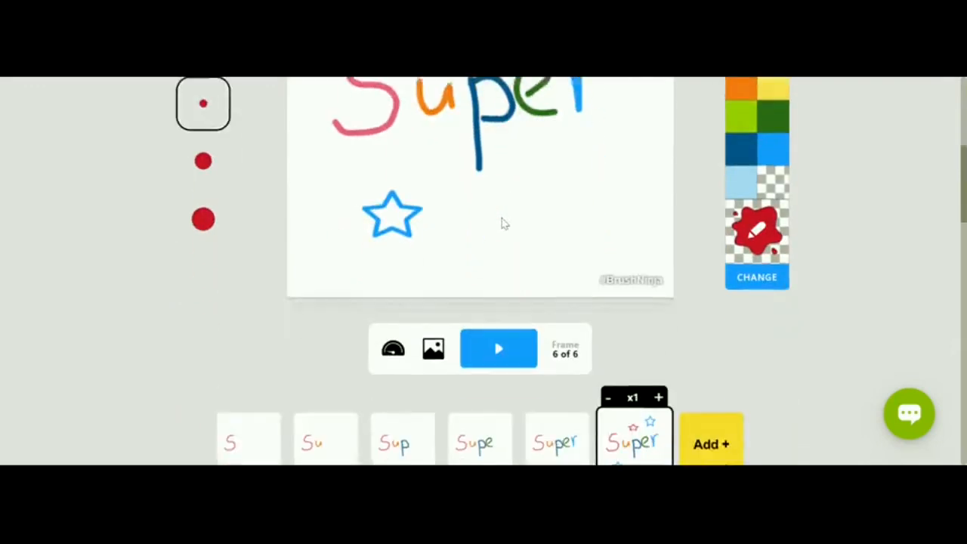
{"action": "left_click", "coordinate": [616, 441]}
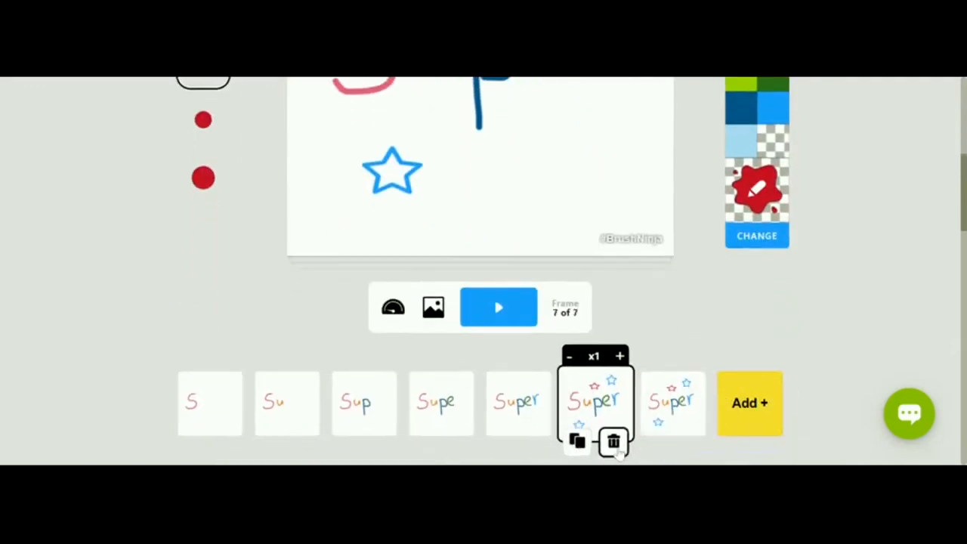
{"action": "scroll", "coordinate": [618, 453], "scroll_direction": "down", "scroll_amount": 1}
{"action": "scroll", "coordinate": [618, 453], "scroll_direction": "up", "scroll_amount": 3}
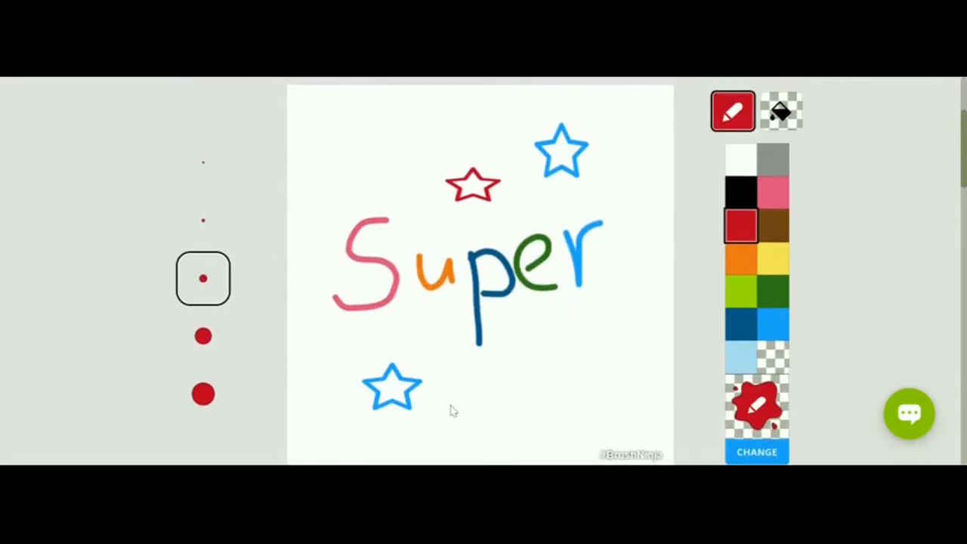
{"action": "left_click_drag", "start_coordinate": [451, 410], "coordinate": [488, 458]}
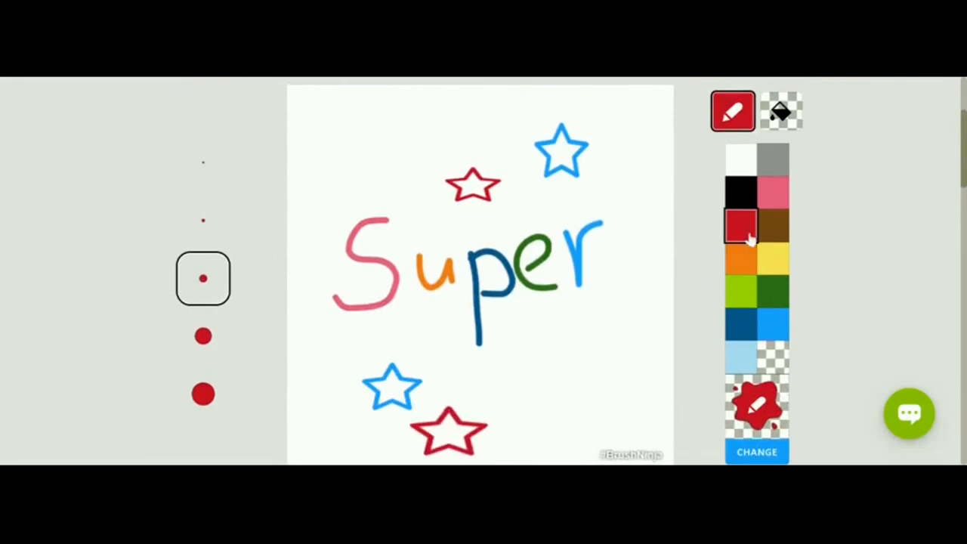
{"action": "left_click", "coordinate": [780, 111]}
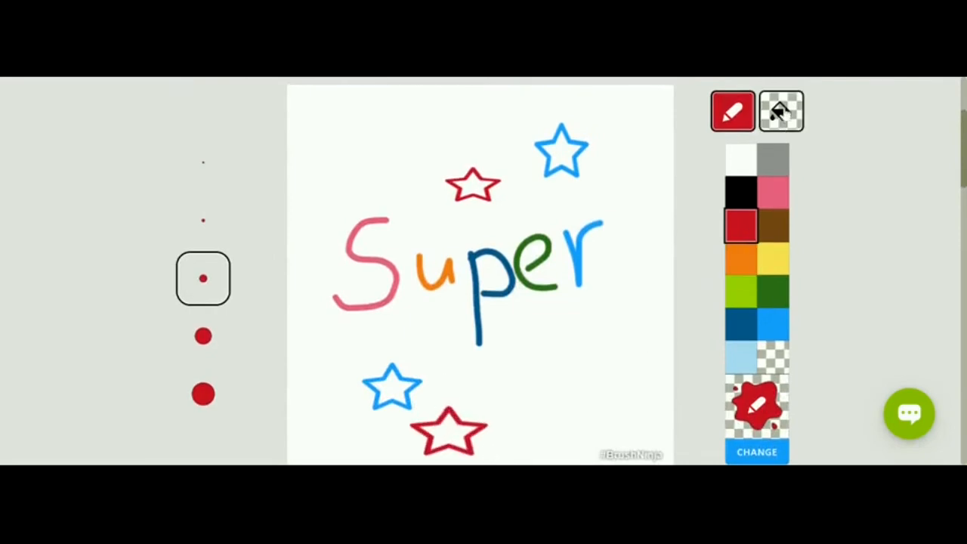
{"action": "left_click", "coordinate": [740, 227]}
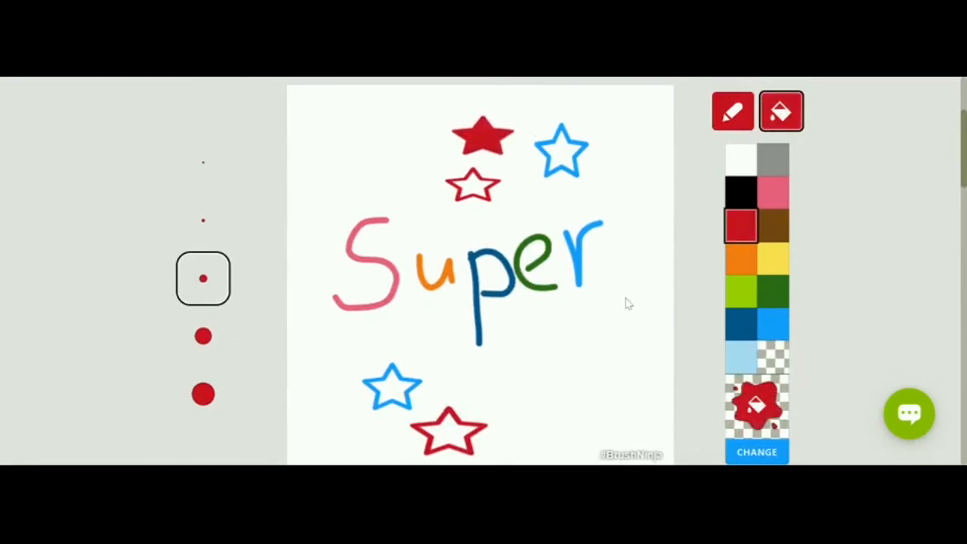
Duplicate the seventh frame and draw a red-filled star just right of the lower blue star in the eighth frame.
{"action": "scroll", "coordinate": [619, 366], "scroll_direction": "down", "scroll_amount": 5}
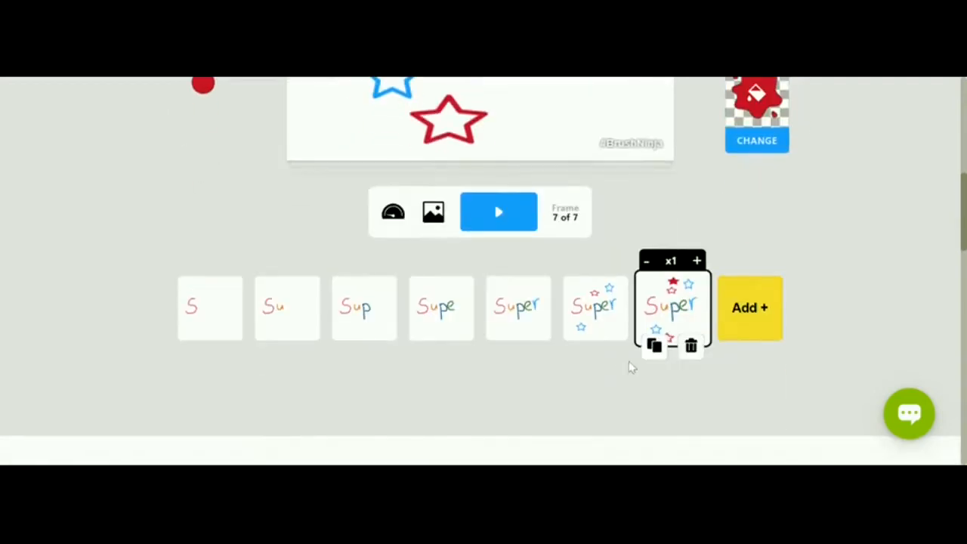
{"action": "left_click", "coordinate": [654, 345]}
{"action": "scroll", "coordinate": [661, 348], "scroll_direction": "up", "scroll_amount": 5}
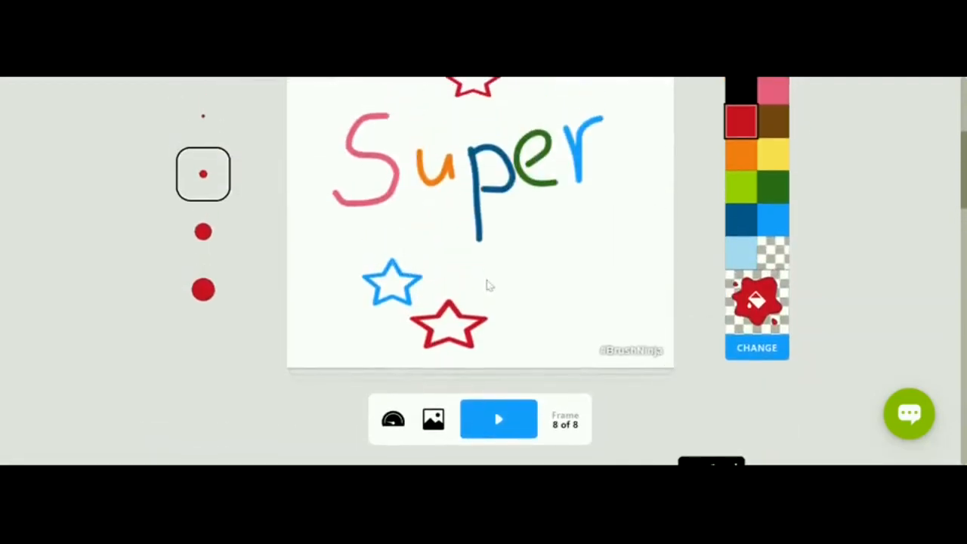
{"action": "left_click_drag", "start_coordinate": [455, 267], "coordinate": [480, 308]}
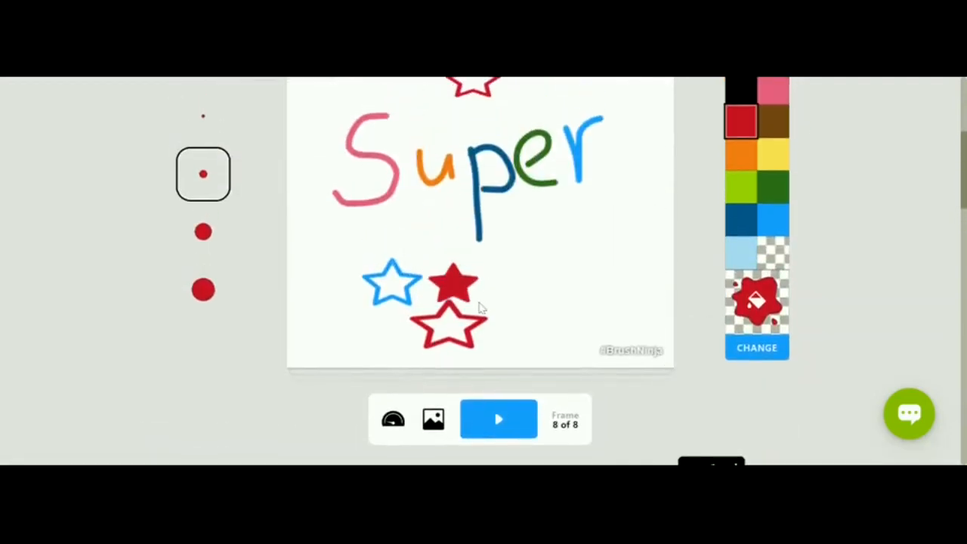
Duplicate the eighth frame and move the three stars above the word slightly to the right in the ninth frame.
{"action": "scroll", "coordinate": [481, 307], "scroll_direction": "down", "scroll_amount": 3}
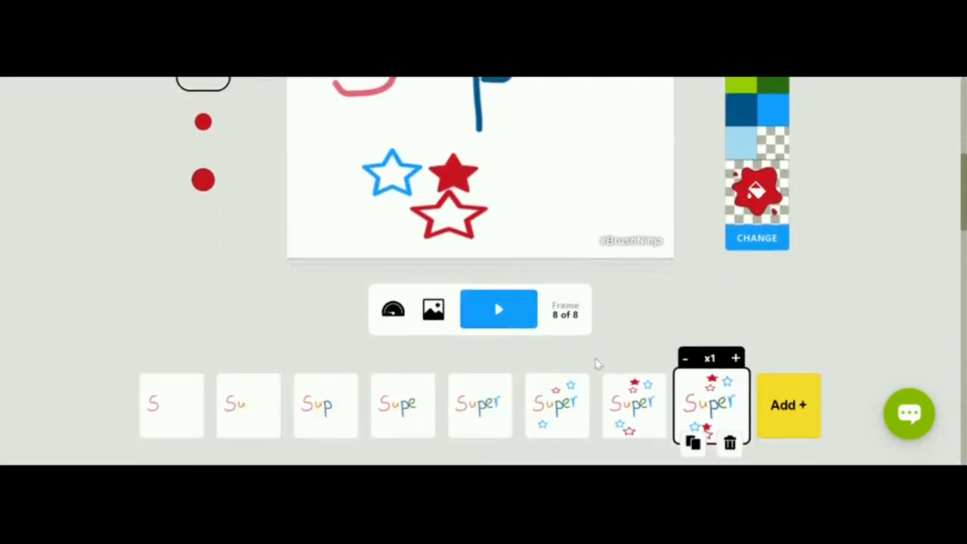
{"action": "left_click", "coordinate": [691, 442]}
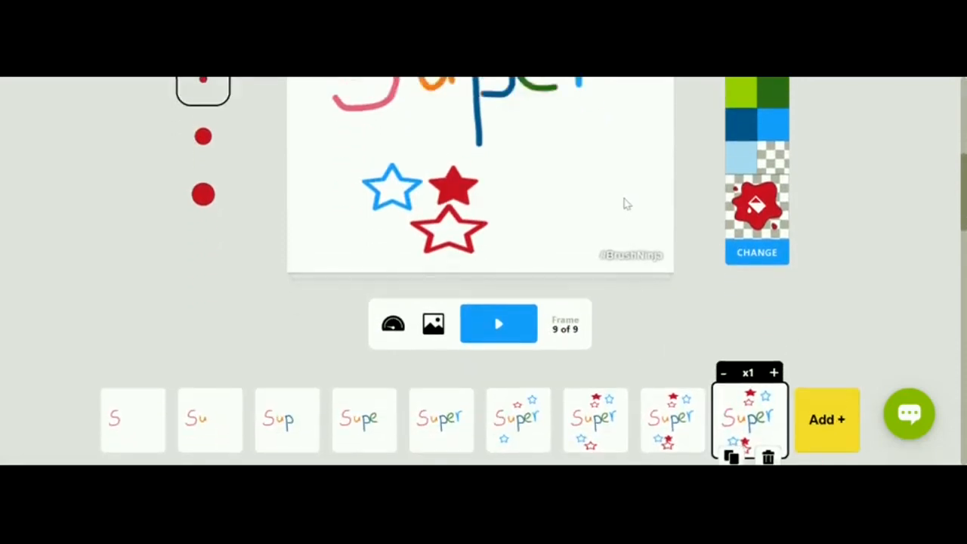
{"action": "scroll", "coordinate": [624, 204], "scroll_direction": "up", "scroll_amount": 6}
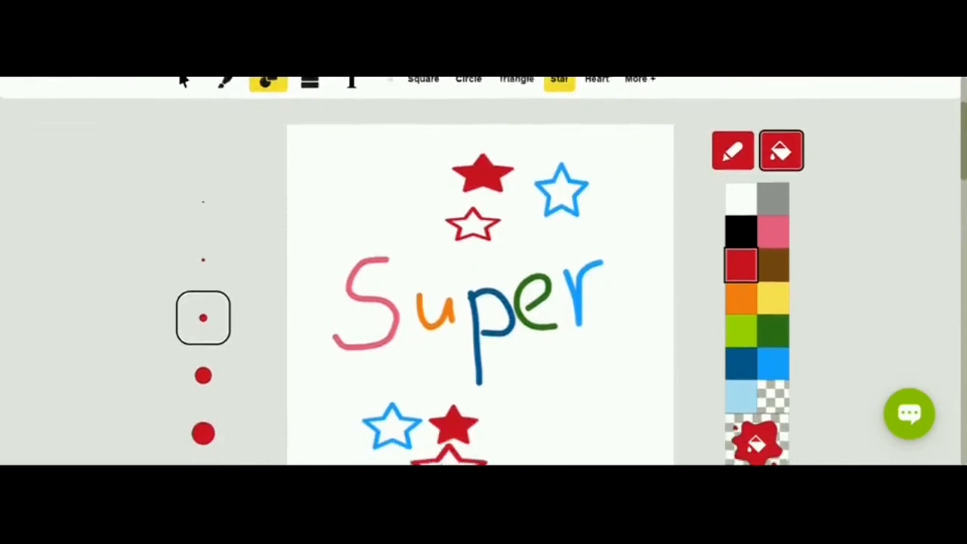
{"action": "scroll", "coordinate": [480, 272], "scroll_direction": "down", "scroll_amount": 1}
{"action": "scroll", "coordinate": [480, 272], "scroll_direction": "up", "scroll_amount": 1}
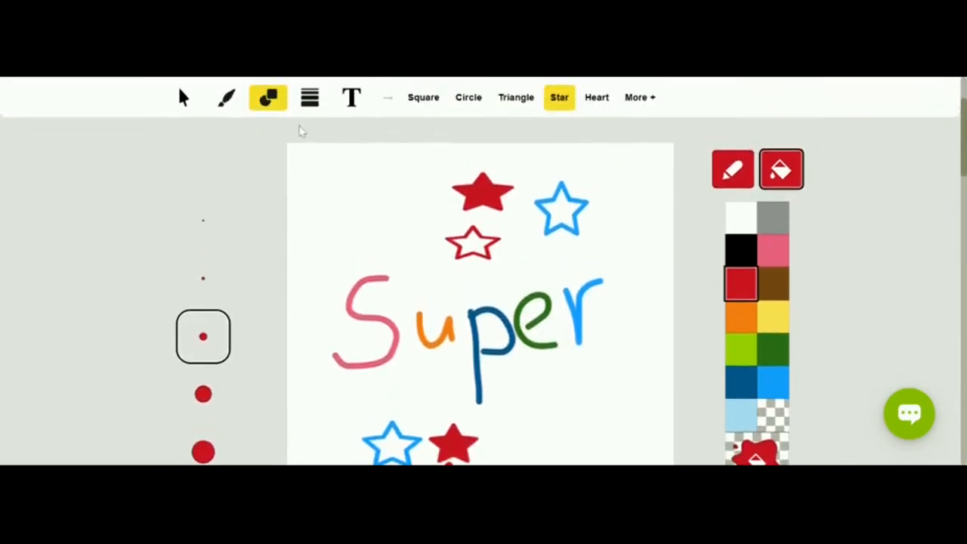
{"action": "left_click", "coordinate": [181, 97]}
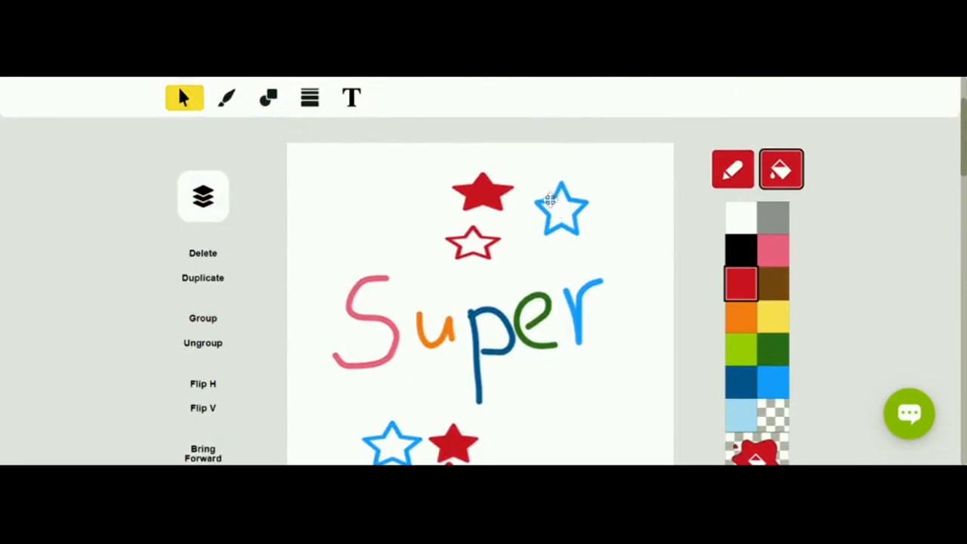
{"action": "left_click_drag", "start_coordinate": [549, 197], "coordinate": [599, 191]}
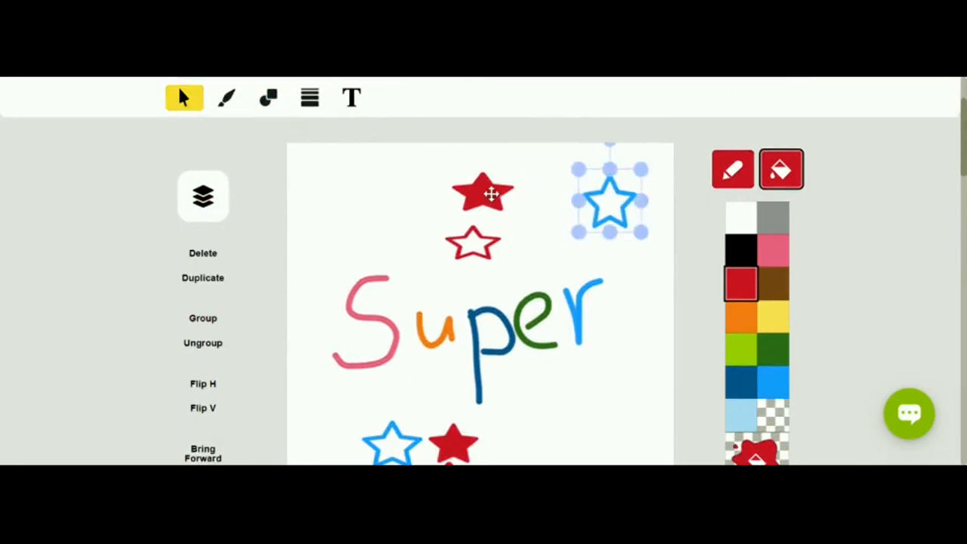
{"action": "left_click_drag", "start_coordinate": [491, 195], "coordinate": [545, 185]}
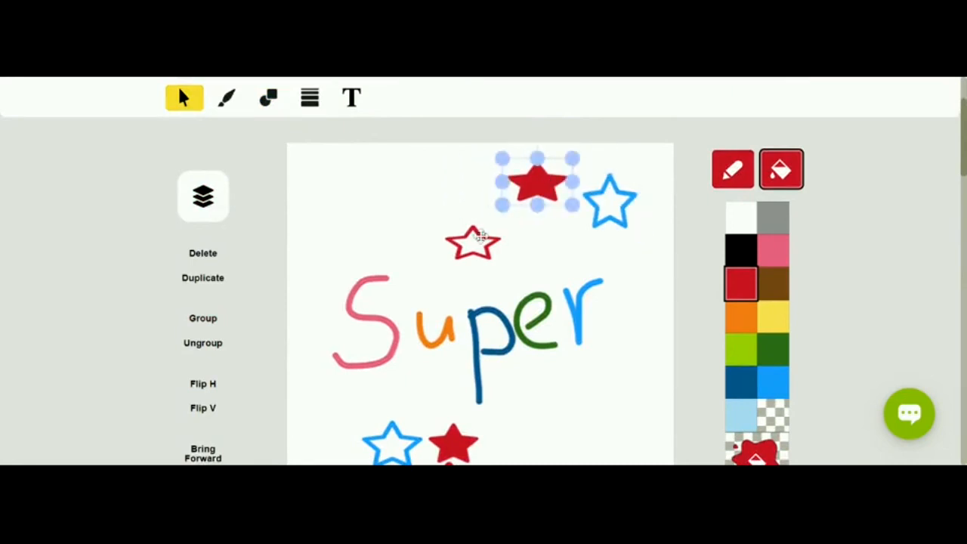
{"action": "left_click_drag", "start_coordinate": [481, 236], "coordinate": [510, 235]}
Move the three stars below the word slightly to the right in the ninth frame.
{"action": "scroll", "coordinate": [510, 236], "scroll_direction": "down", "scroll_amount": 2}
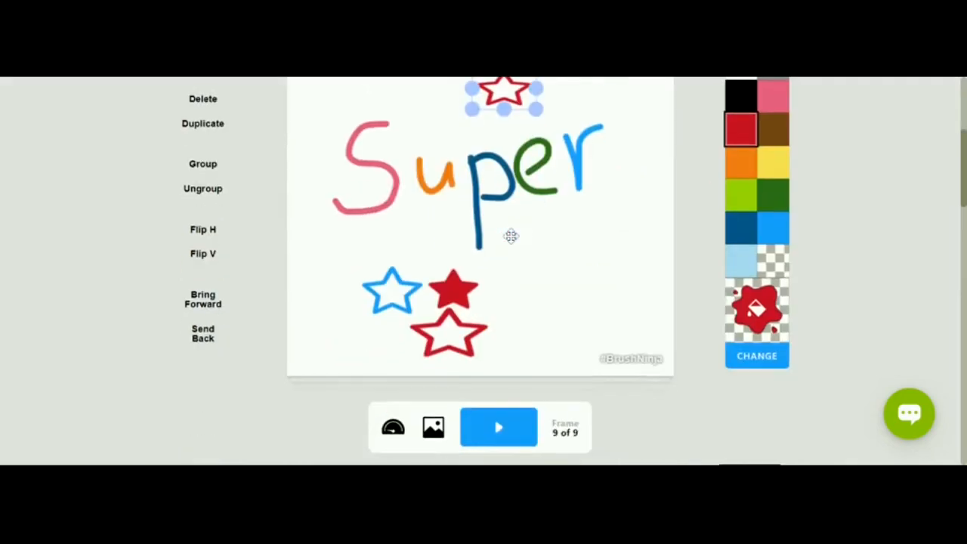
{"action": "left_click_drag", "start_coordinate": [452, 289], "coordinate": [500, 276]}
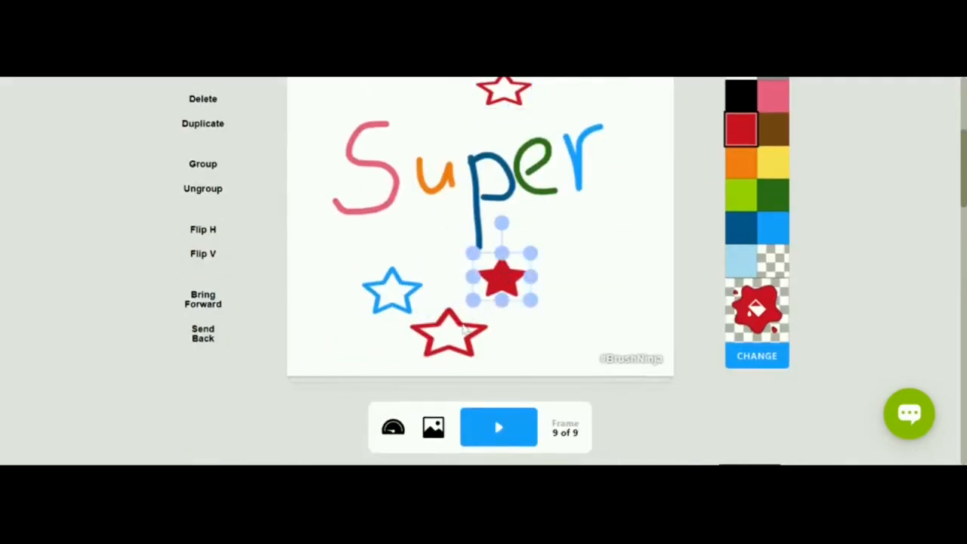
{"action": "left_click_drag", "start_coordinate": [463, 329], "coordinate": [493, 330]}
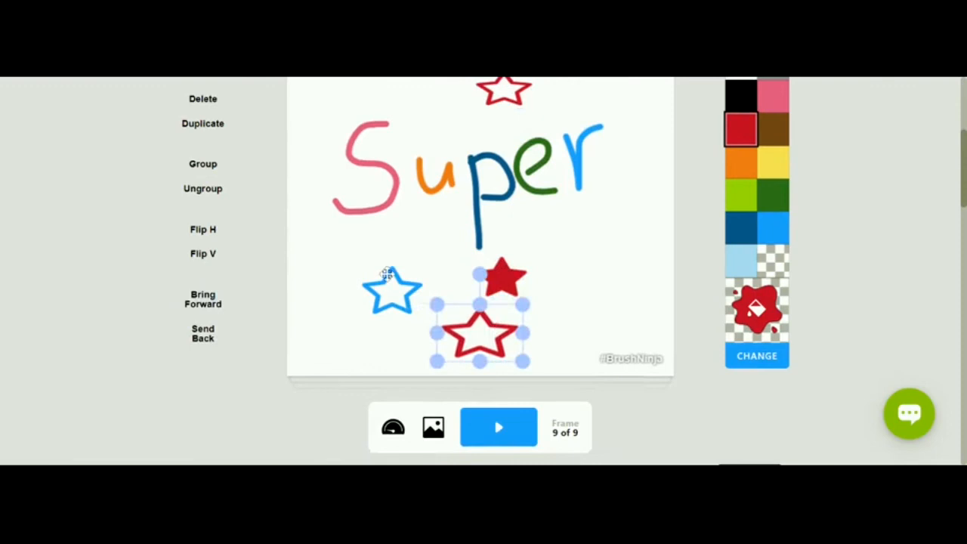
{"action": "left_click_drag", "start_coordinate": [385, 274], "coordinate": [428, 261]}
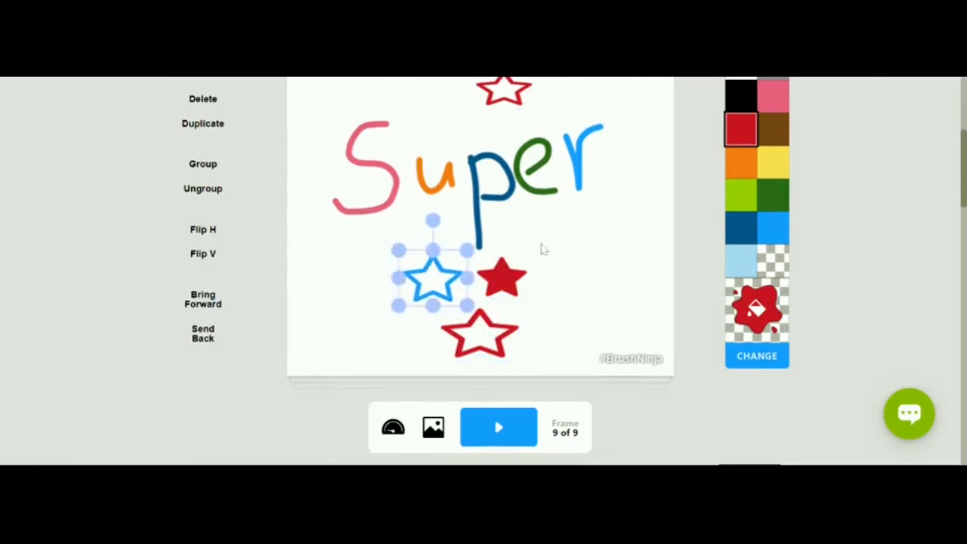
Duplicate the ninth frame and move the three stars below the word to the left and slightly down in the tenth frame.
{"action": "scroll", "coordinate": [587, 244], "scroll_direction": "down", "scroll_amount": 3}
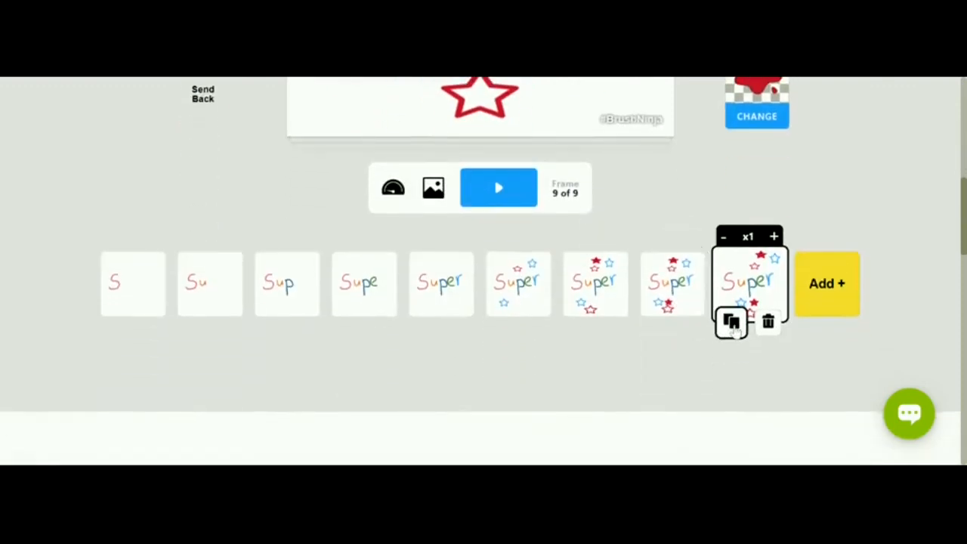
{"action": "left_click", "coordinate": [731, 323]}
{"action": "scroll", "coordinate": [734, 330], "scroll_direction": "up", "scroll_amount": 3}
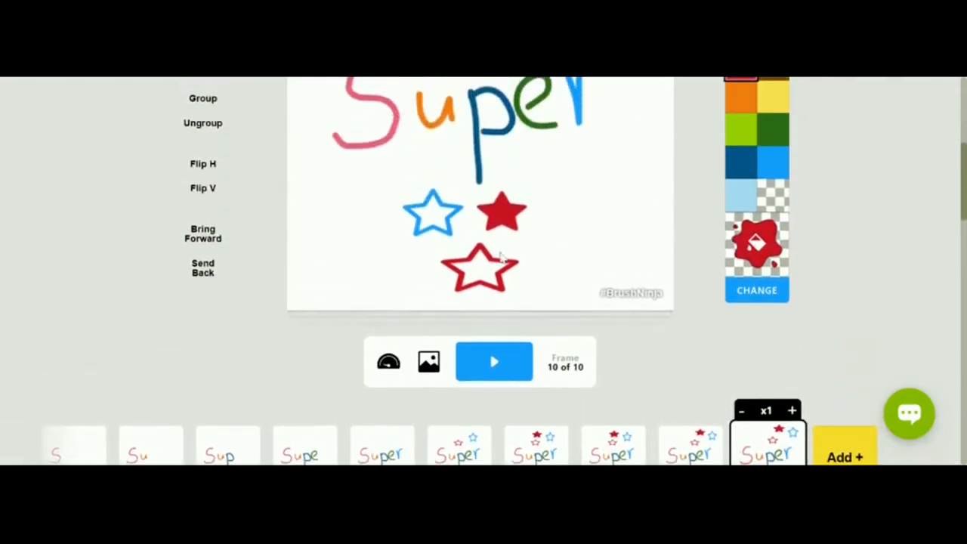
{"action": "left_click_drag", "start_coordinate": [426, 230], "coordinate": [374, 259]}
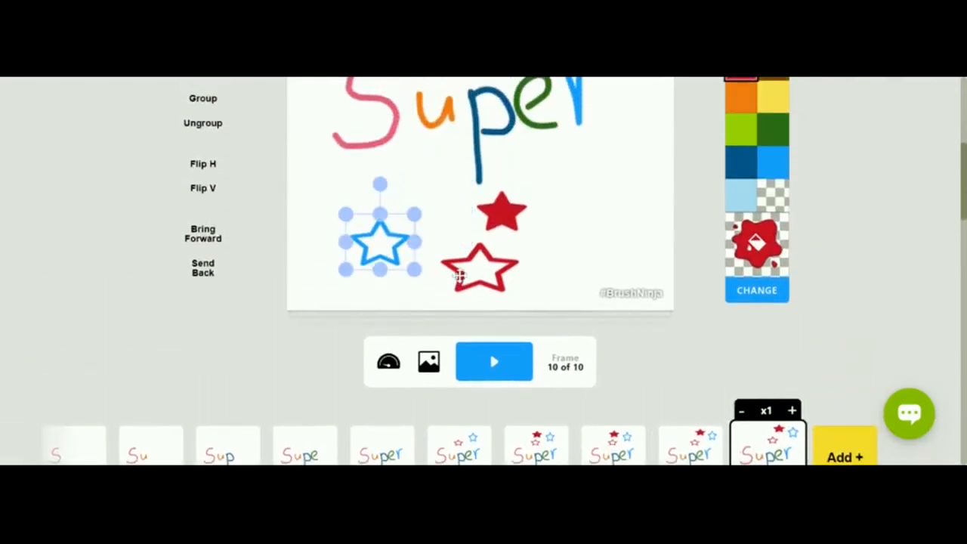
{"action": "left_click_drag", "start_coordinate": [458, 276], "coordinate": [416, 290]}
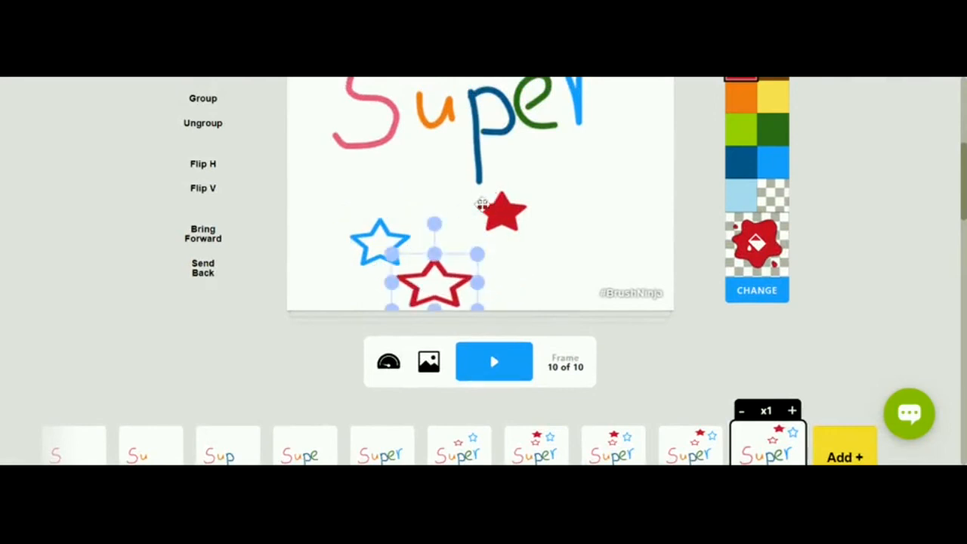
{"action": "left_click_drag", "start_coordinate": [481, 204], "coordinate": [419, 219]}
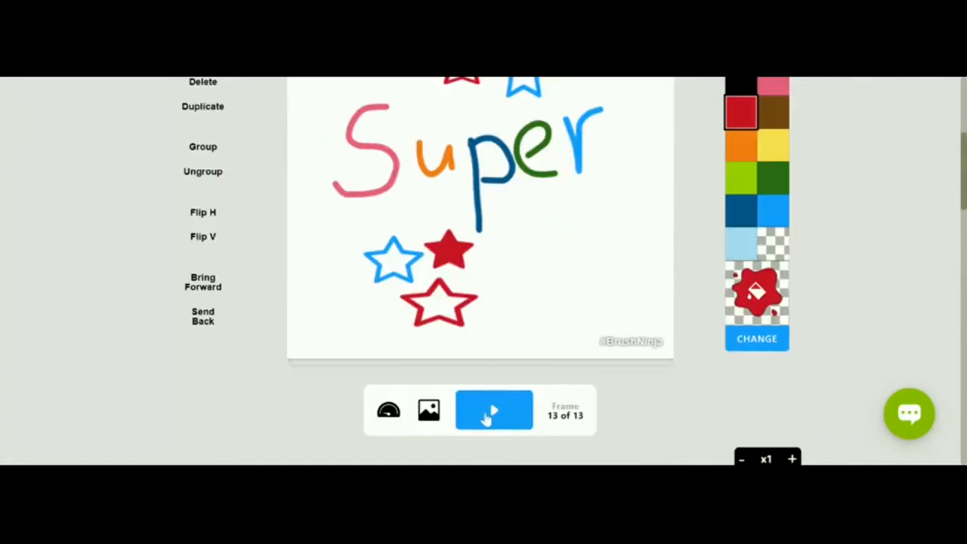
Play the thirteen-frame "Super" animation to preview the letters and moving stars, and stop the playback.
{"action": "left_click", "coordinate": [487, 417]}
{"action": "scroll", "coordinate": [491, 419], "scroll_direction": "up", "scroll_amount": 2}
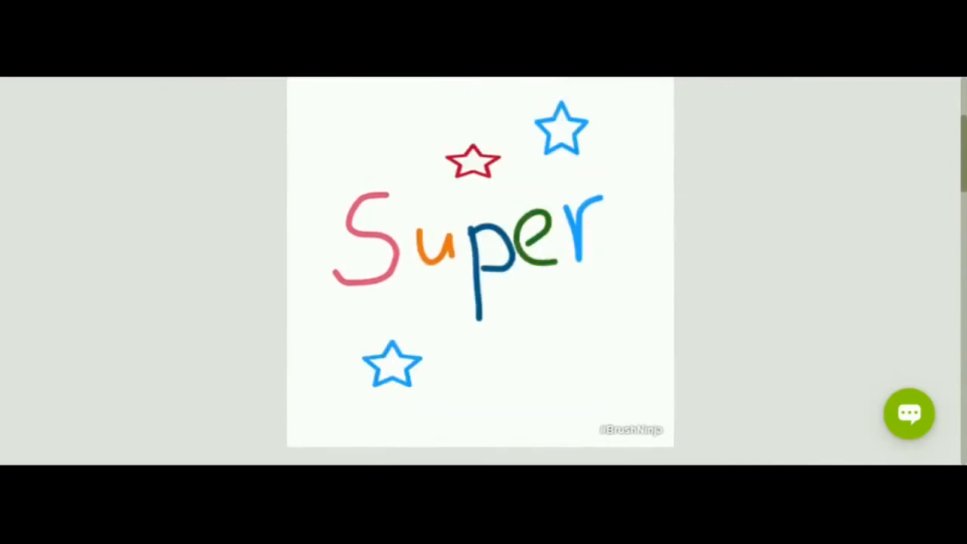
{"action": "scroll", "coordinate": [483, 272], "scroll_direction": "down", "scroll_amount": 2}
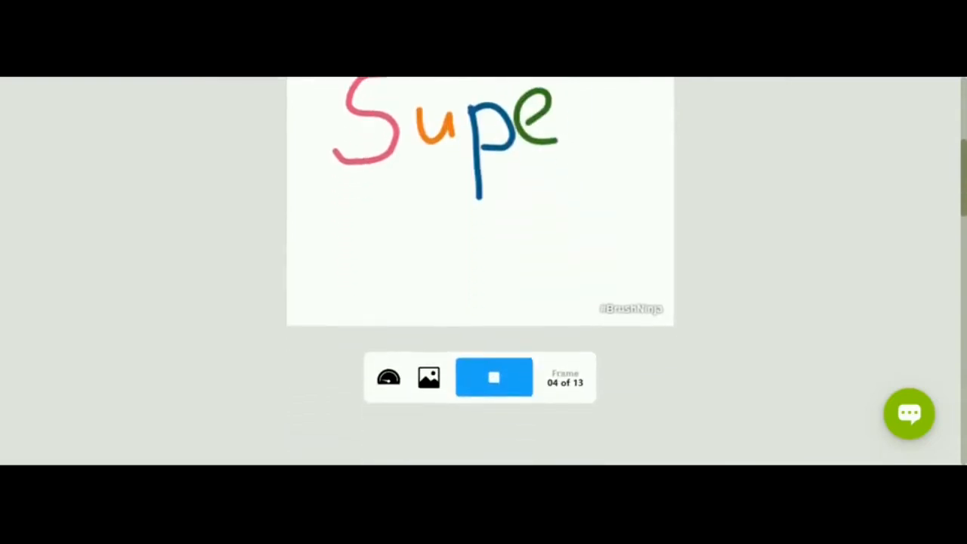
{"action": "left_click", "coordinate": [498, 370]}
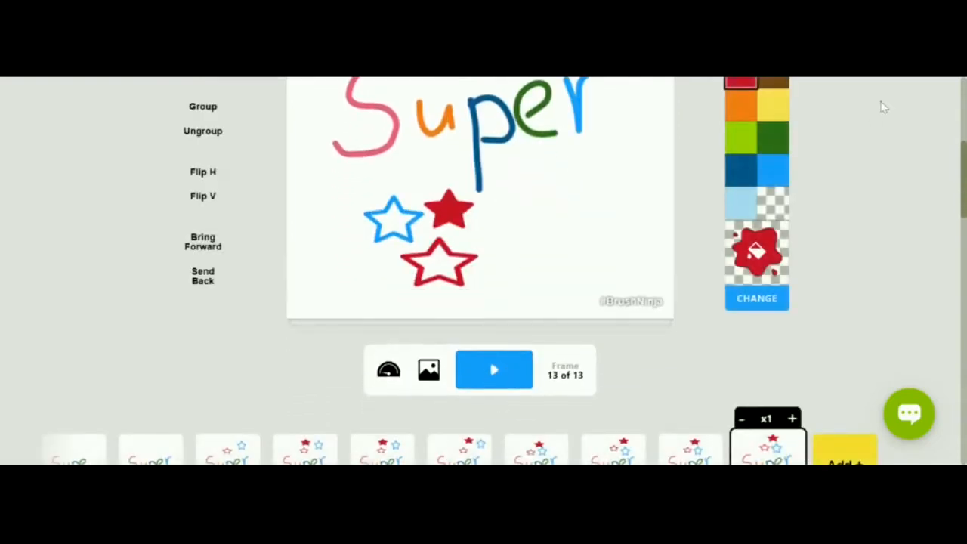